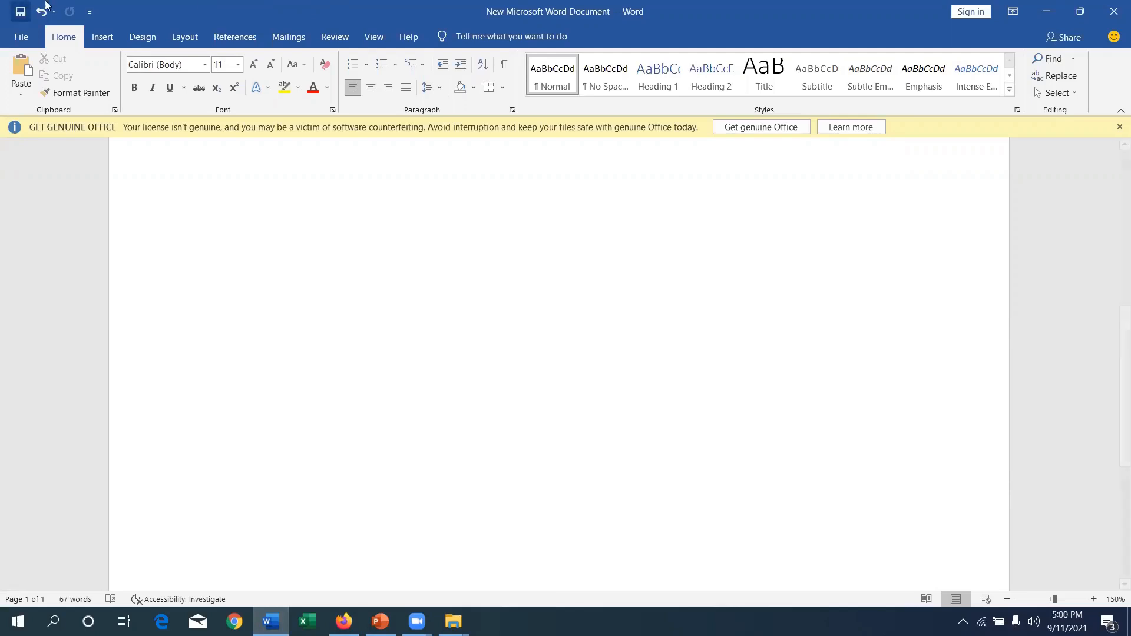
# Step: Insert a table with three columns and three rows in the empty area of the page
pyautogui.click(110, 38)
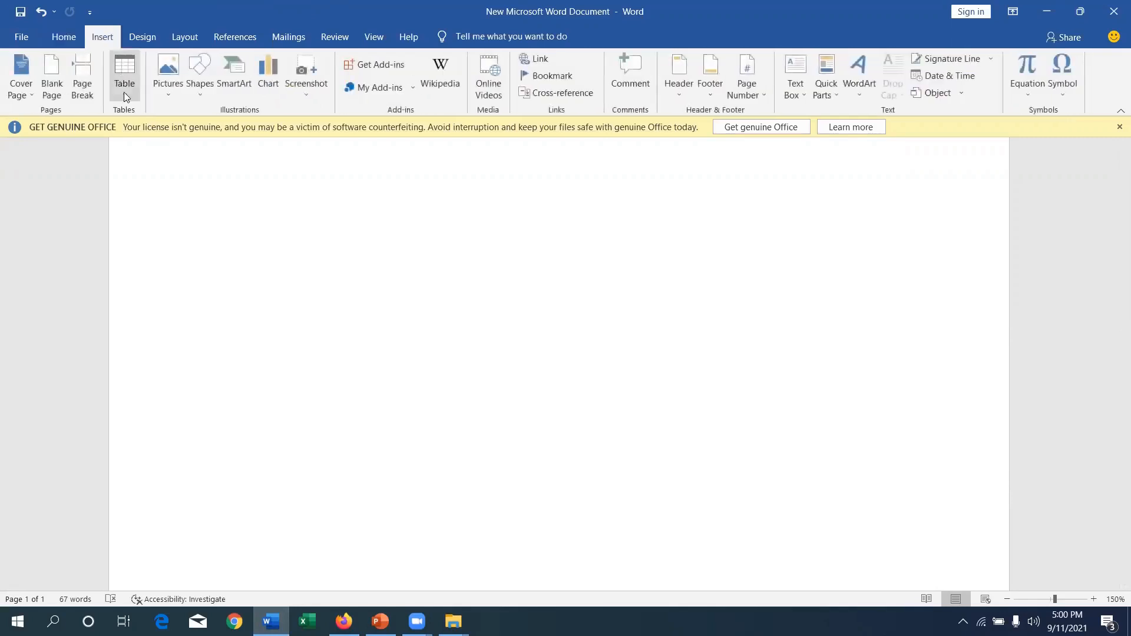
pyautogui.click(124, 92)
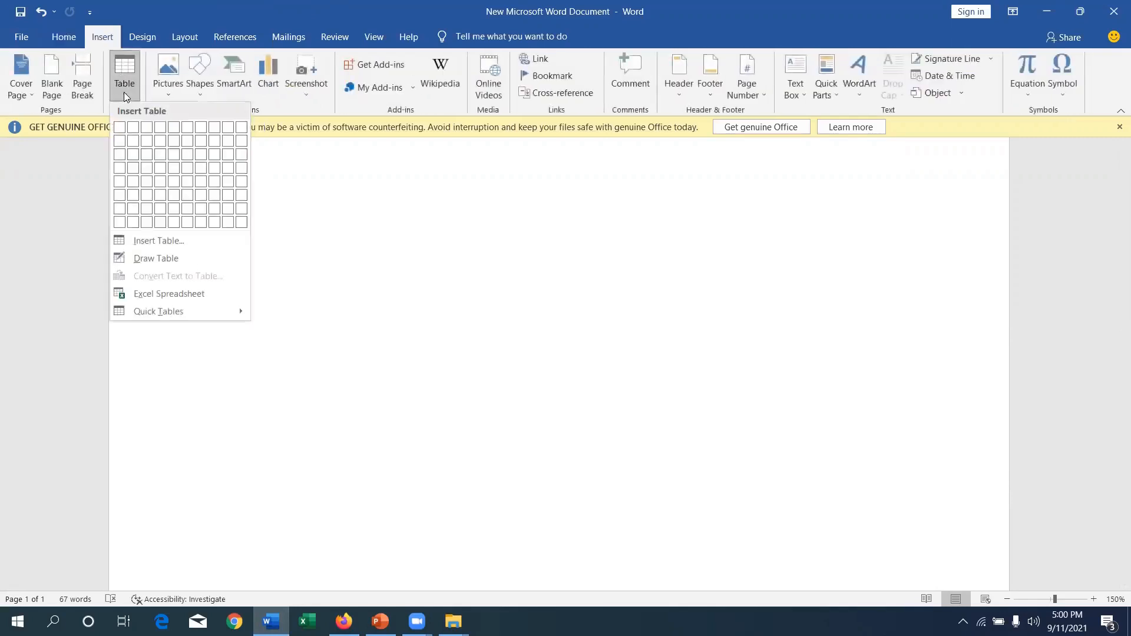
pyautogui.click(146, 158)
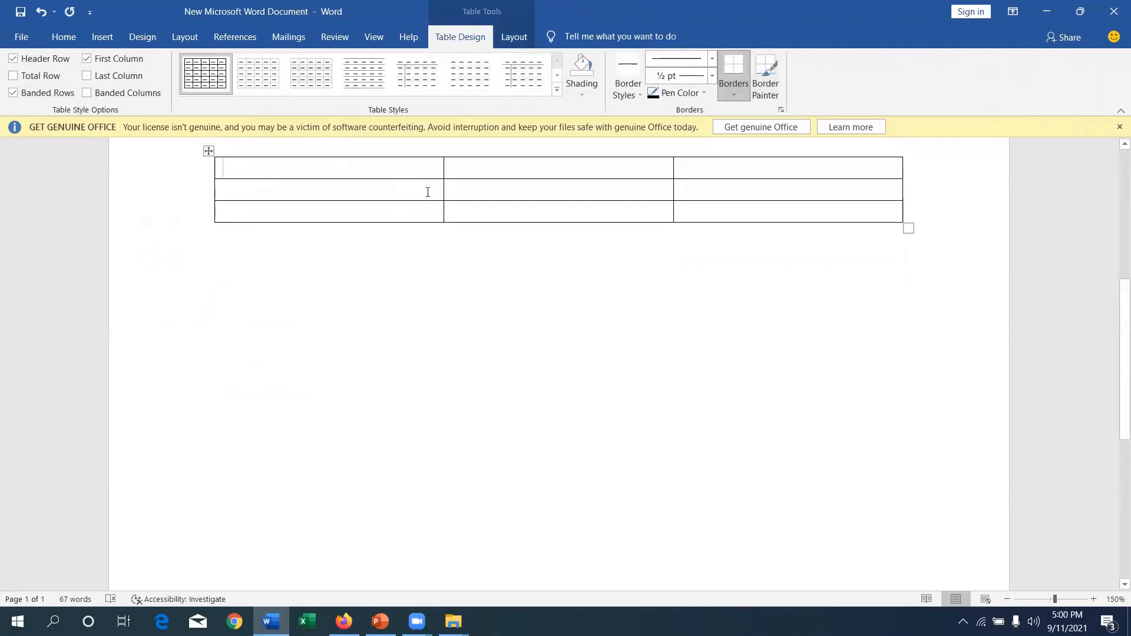
# Step: Add a column between the first and second columns and a row at the bottom of the table
pyautogui.moveTo(444, 154)
pyautogui.click(444, 152)
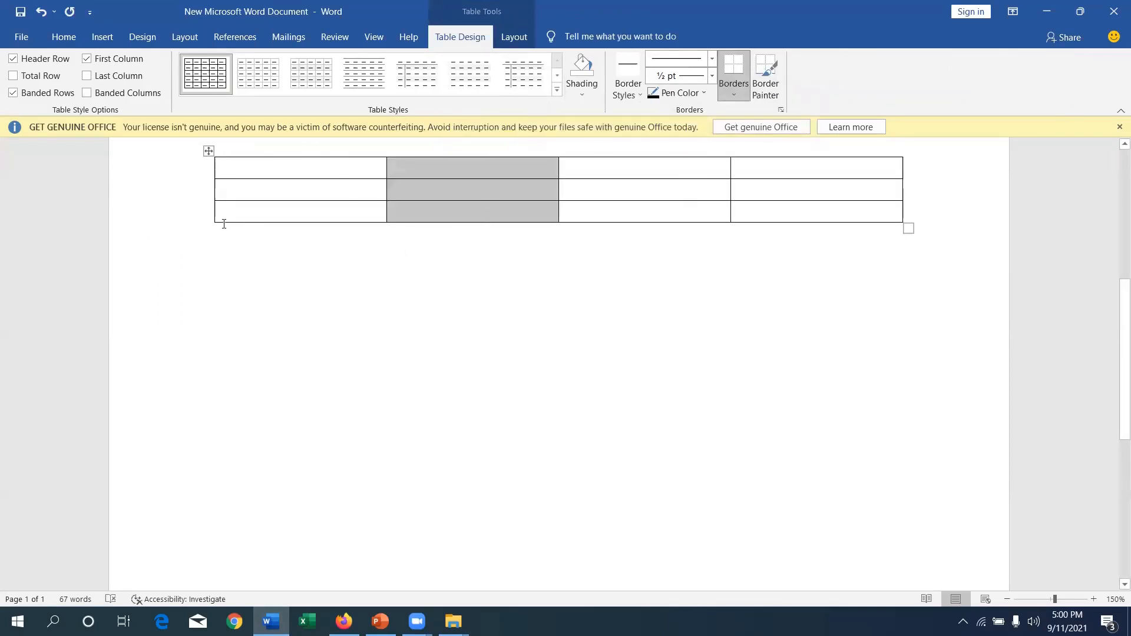
pyautogui.click(267, 273)
pyautogui.moveTo(208, 227)
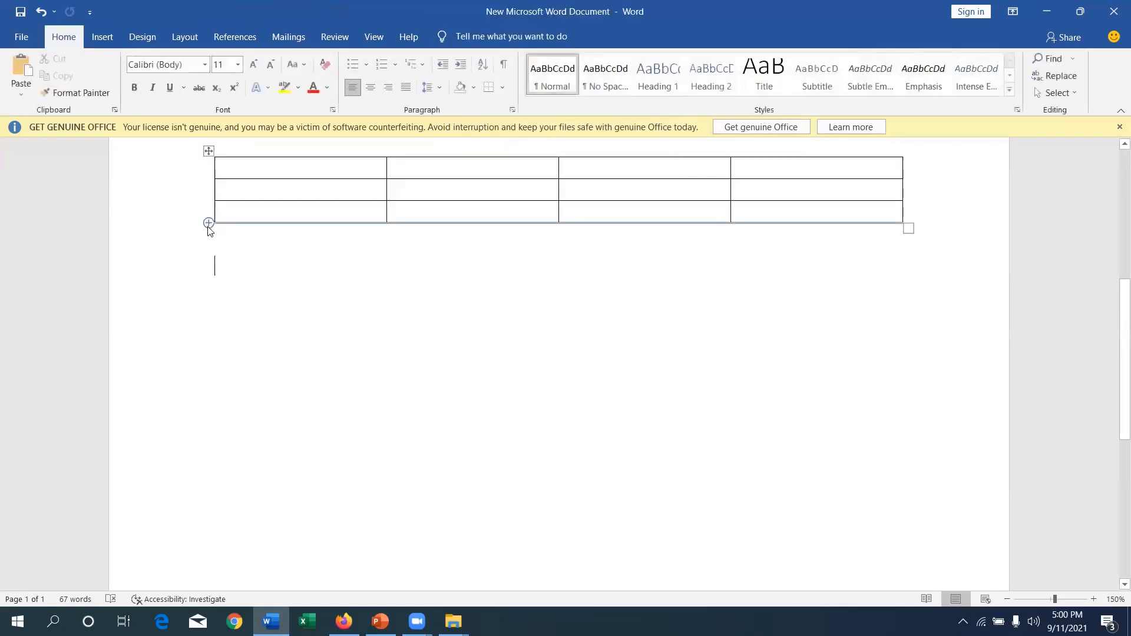
pyautogui.click(208, 223)
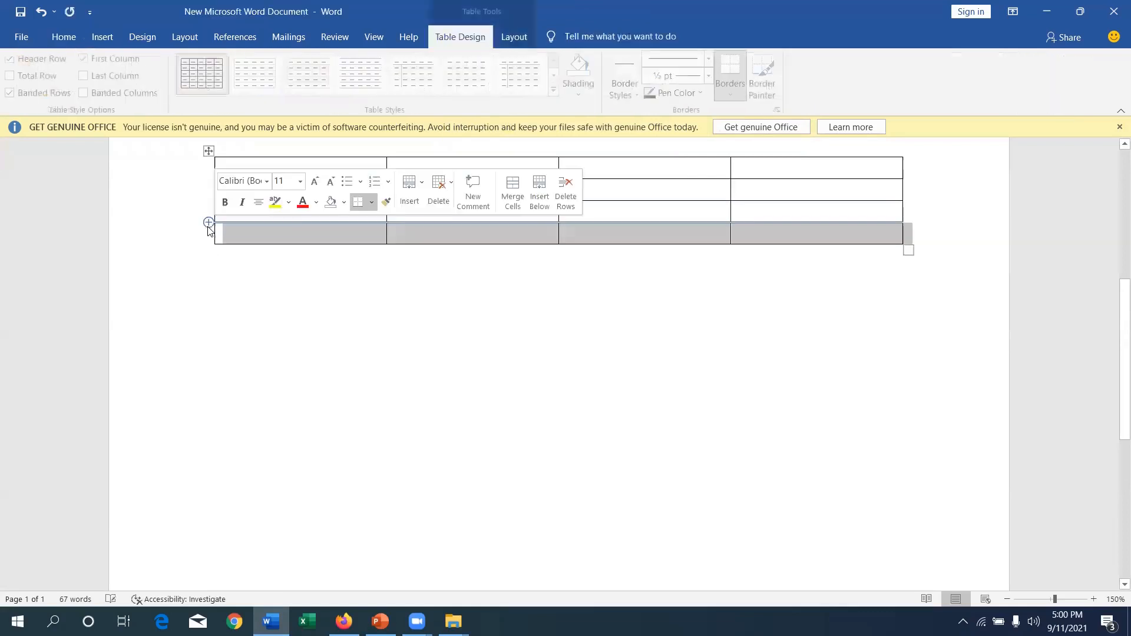
pyautogui.click(560, 484)
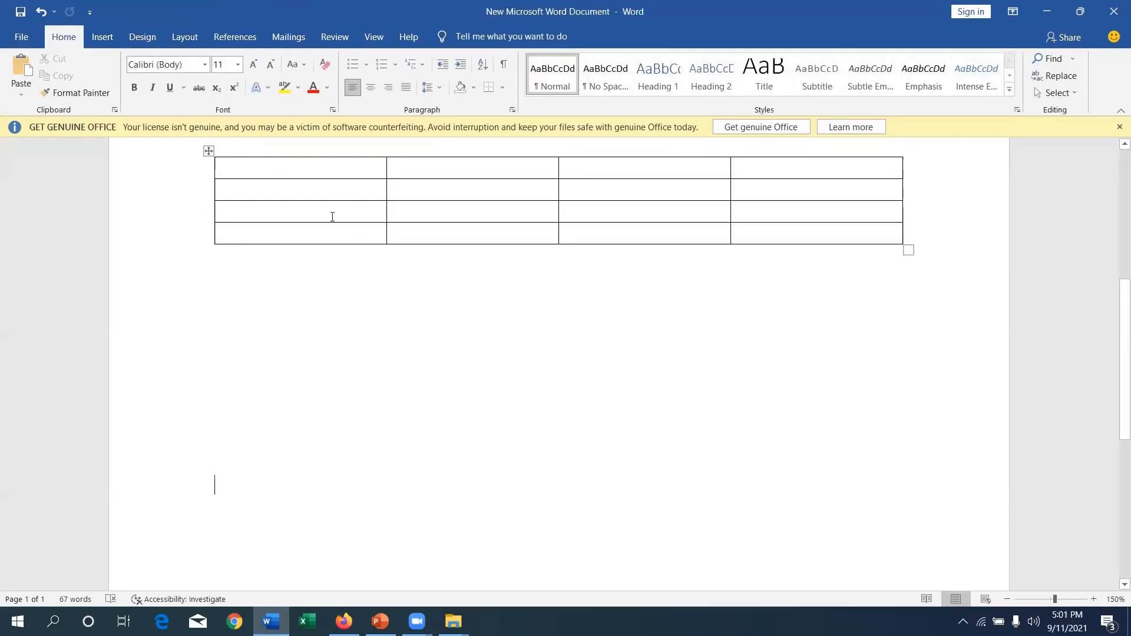
# Step: Delete the entire empty table from the page
pyautogui.click(209, 151)
pyautogui.rightClick(209, 152)
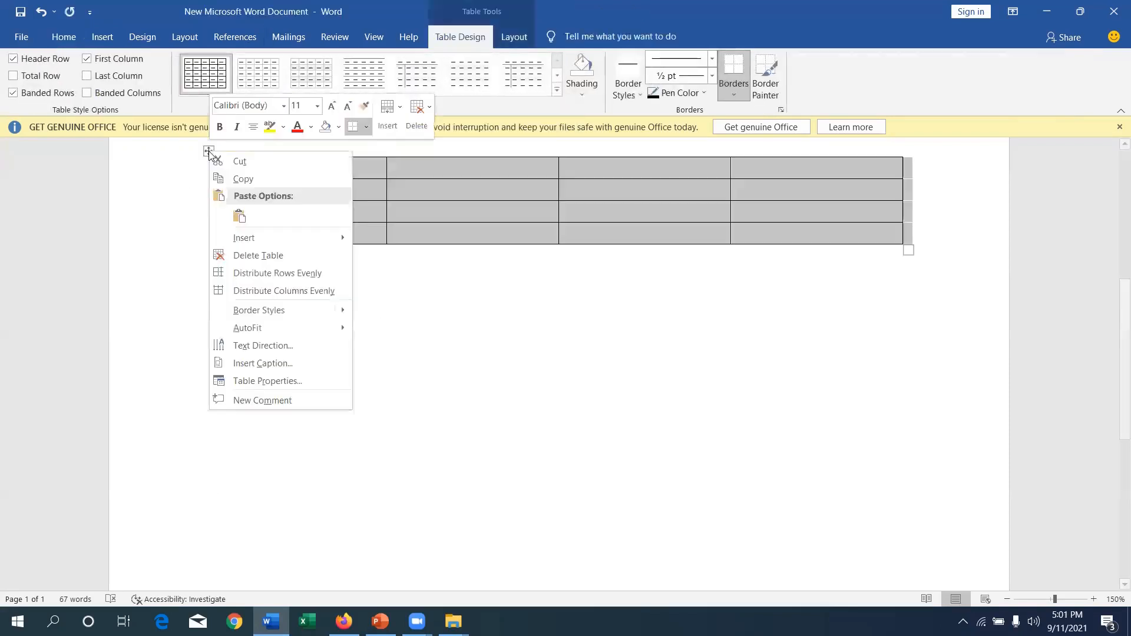
pyautogui.click(259, 259)
pyautogui.click(379, 300)
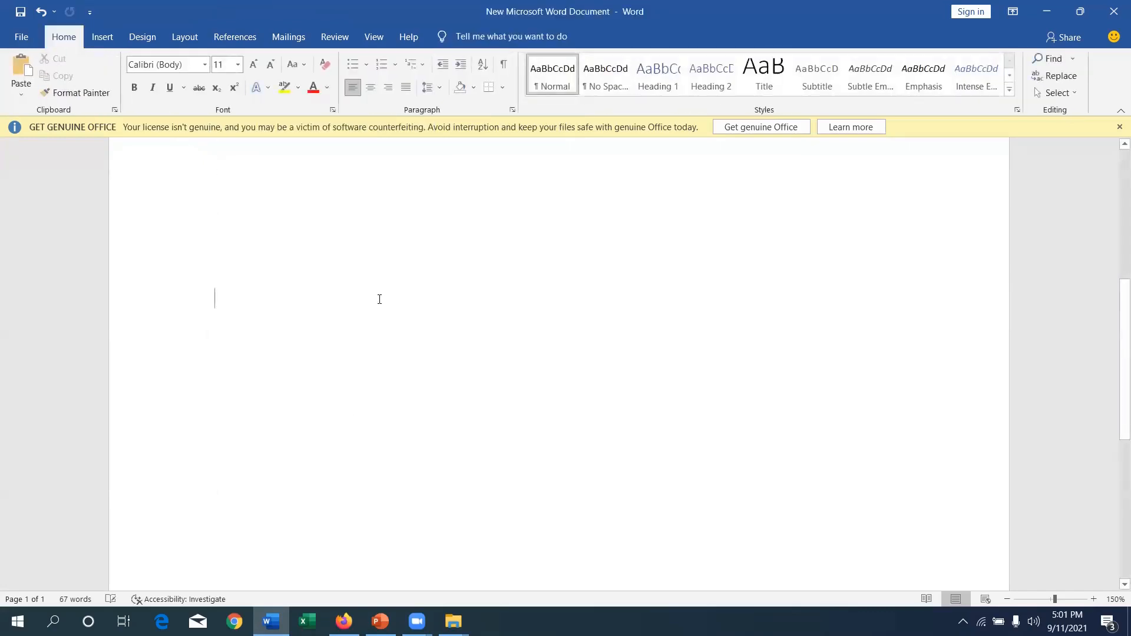
# Step: Examine the existing student table and its heading cells from Student Reg.no to Course
pyautogui.moveTo(1114, 359); pyautogui.dragTo(1115, 261)
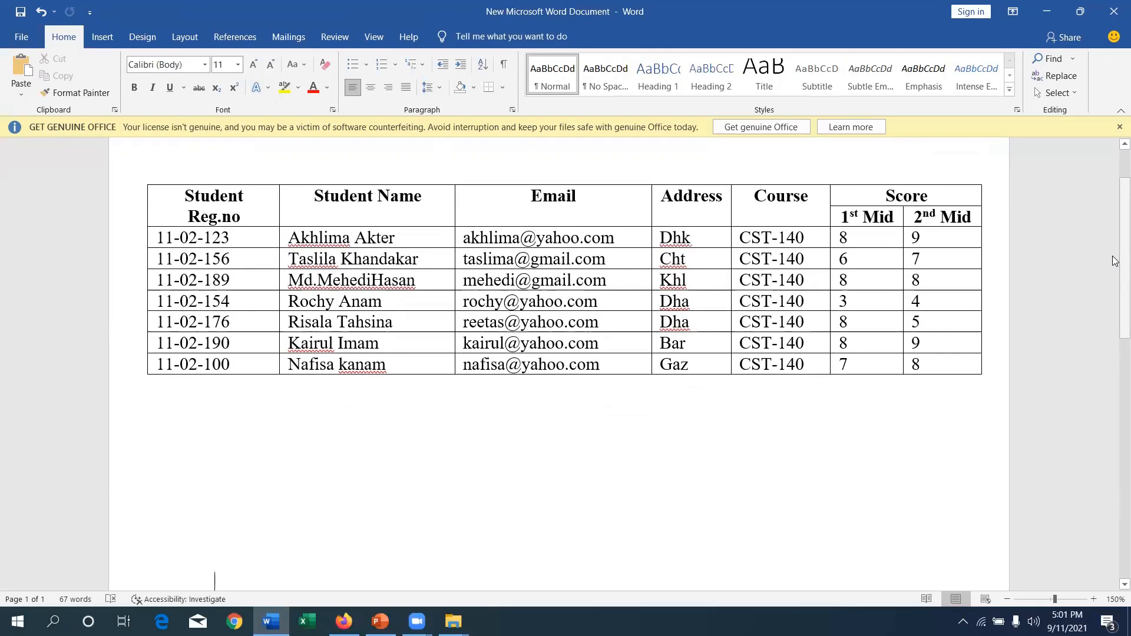
pyautogui.moveTo(1115, 261); pyautogui.dragTo(1115, 266)
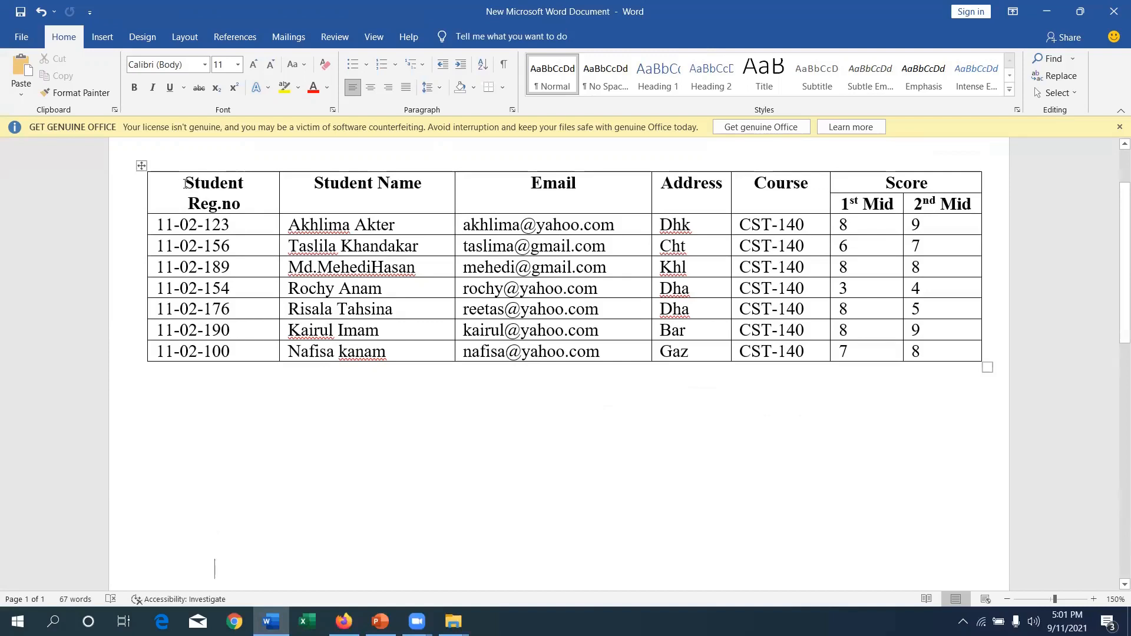
pyautogui.moveTo(185, 184); pyautogui.dragTo(232, 198)
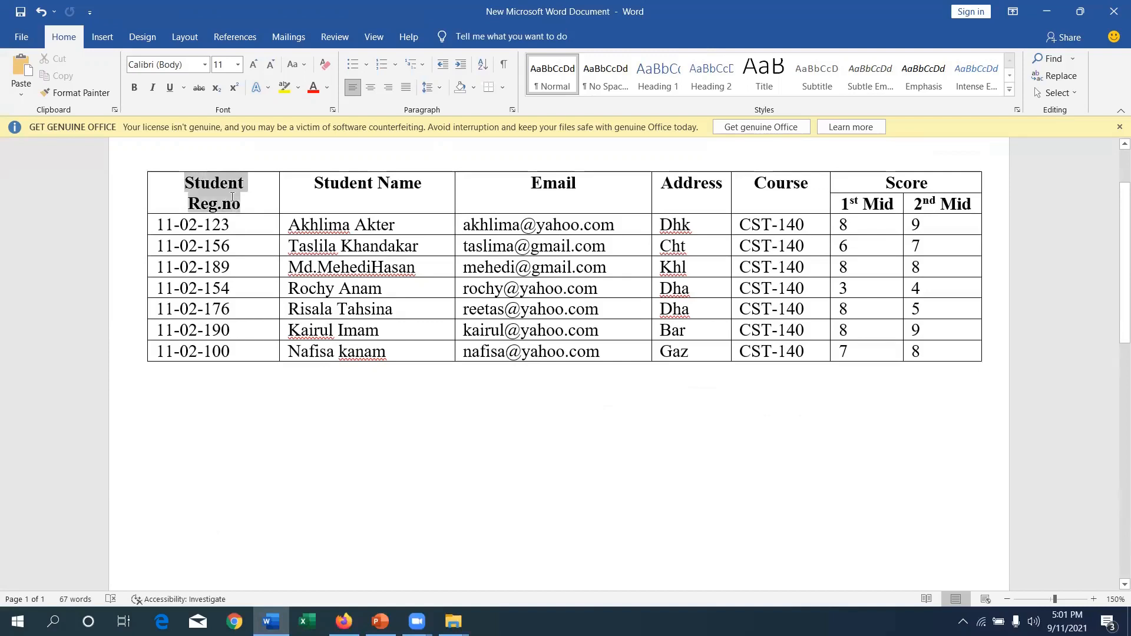
pyautogui.moveTo(232, 198); pyautogui.dragTo(756, 199)
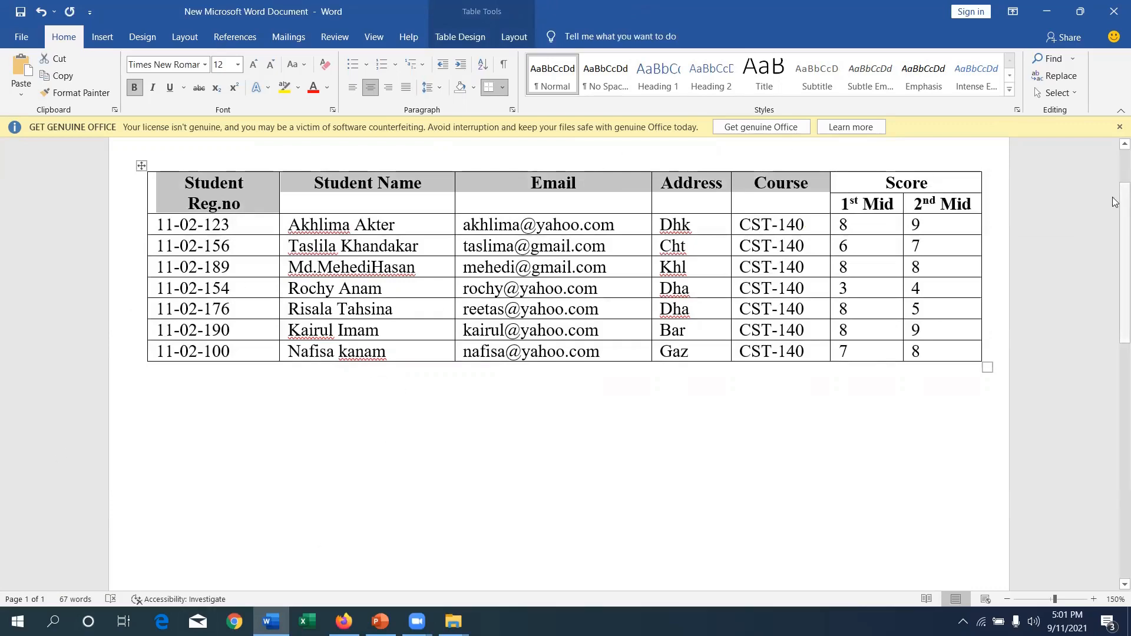
pyautogui.scroll(-1, 1114, 203)
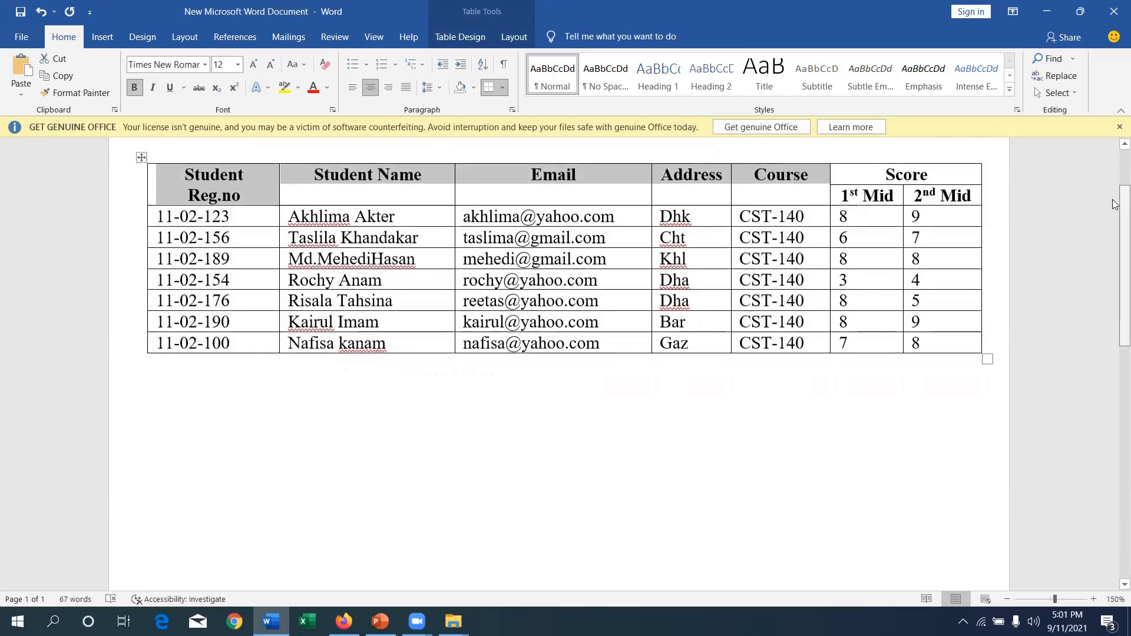
pyautogui.scroll(-2, 1115, 206)
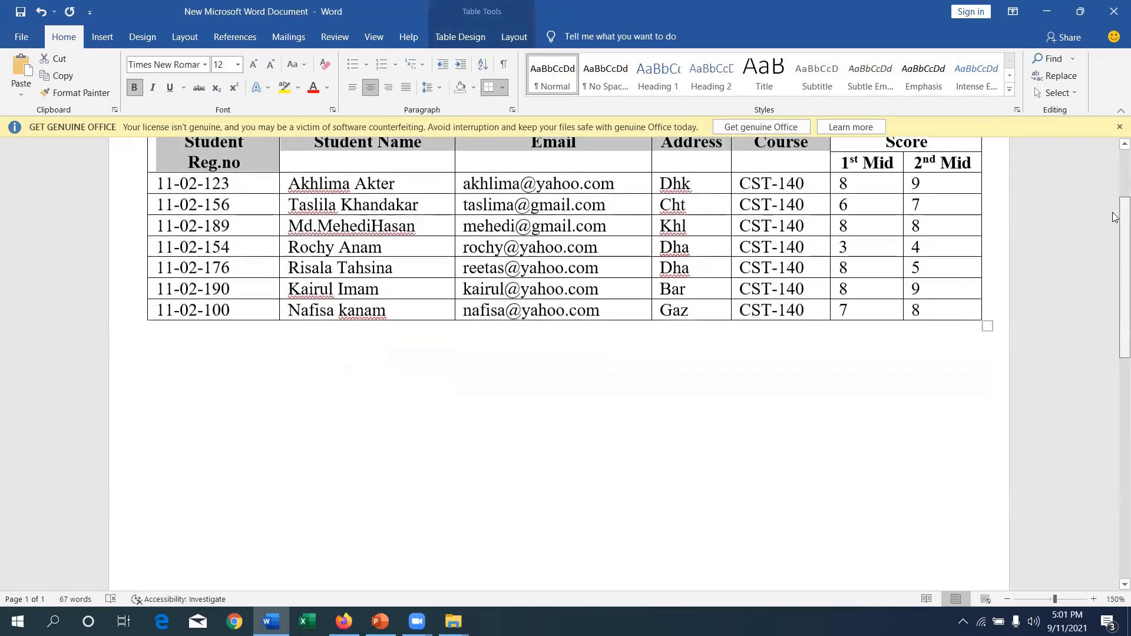
pyautogui.scroll(-1, 1114, 217)
pyautogui.scroll(1, 1115, 215)
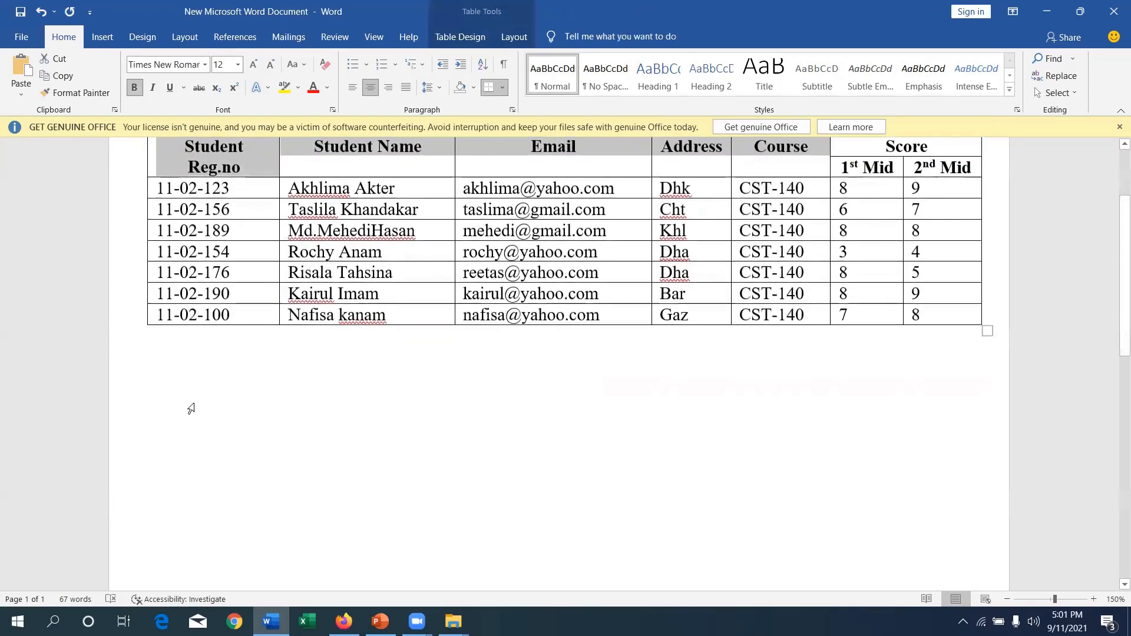
# Step: Insert a table with six columns and six rows in the blank space below the student table
pyautogui.click(192, 408)
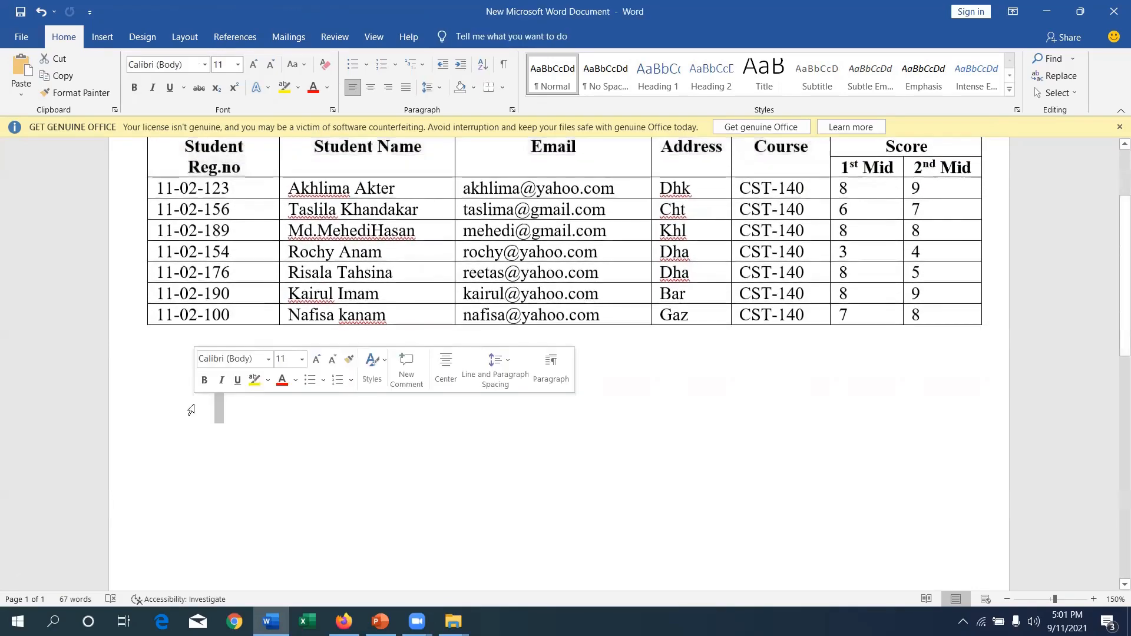
pyautogui.click(321, 445)
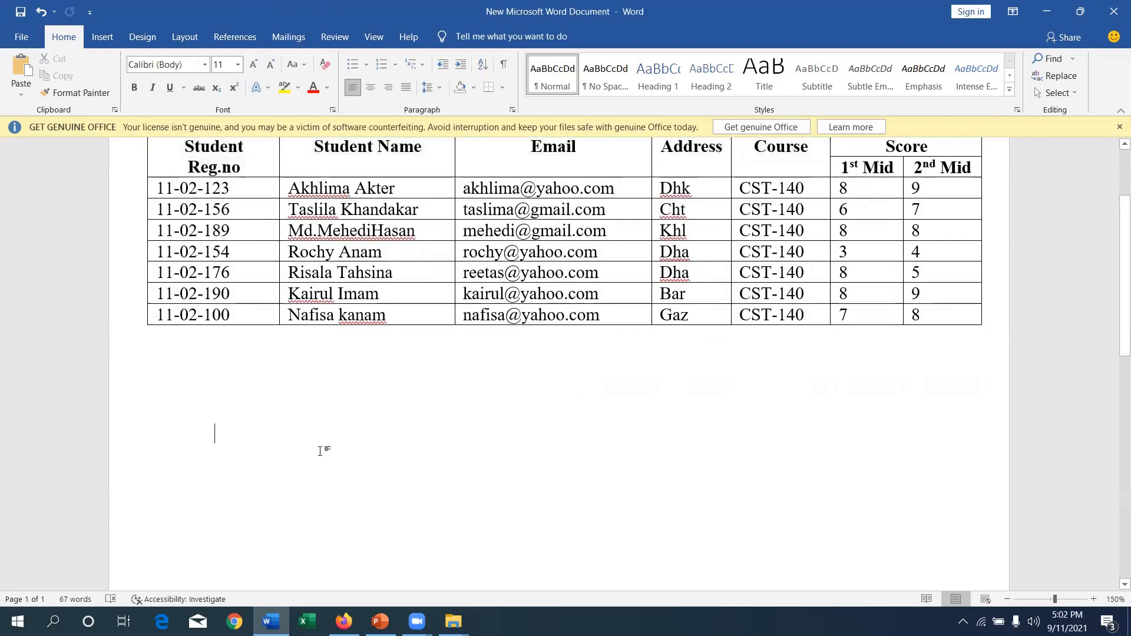
pyautogui.click(105, 38)
pyautogui.click(127, 94)
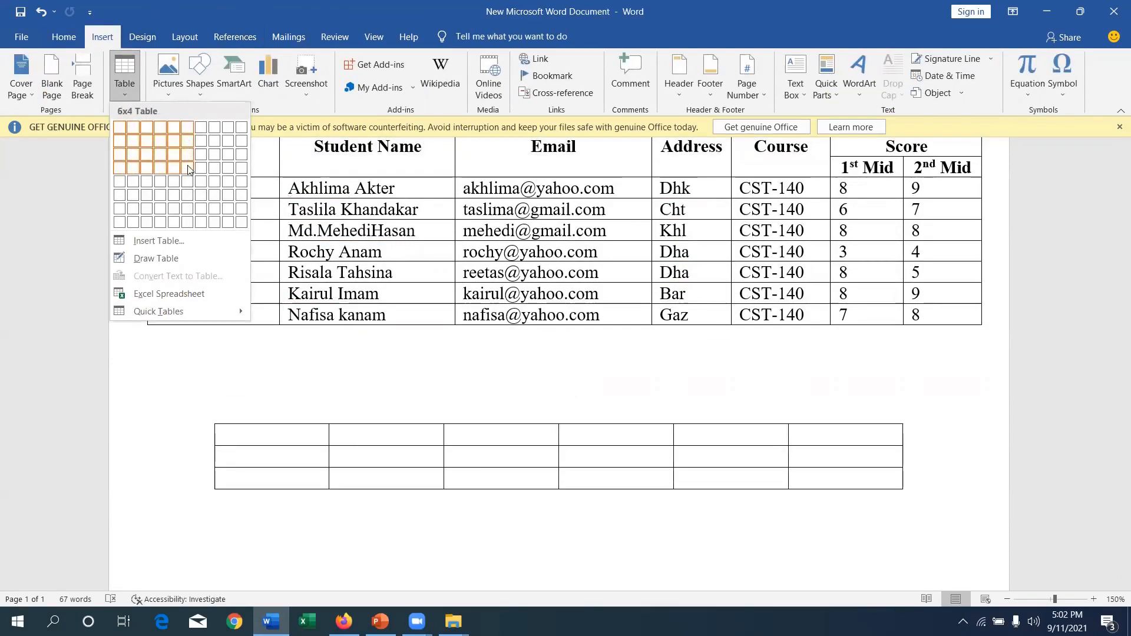
pyautogui.click(188, 194)
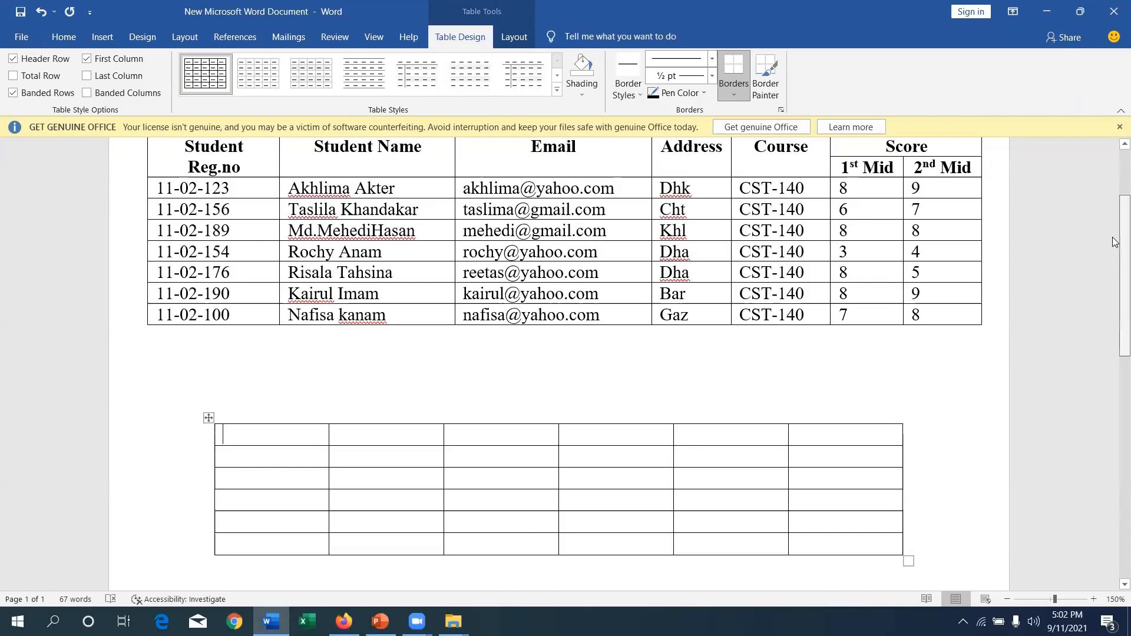
# Step: Copy the headings from Student Reg.no through Course into the first five cells of the new table's top row, overwriting the cells
pyautogui.scroll(1, 562, 205)
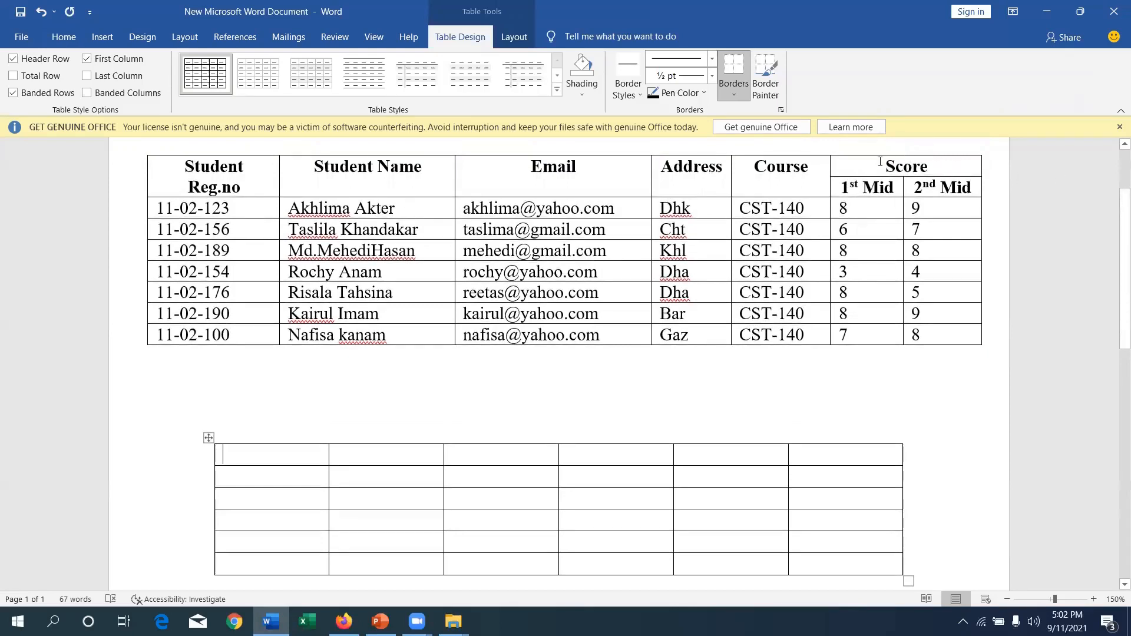
pyautogui.moveTo(885, 163); pyautogui.dragTo(932, 163)
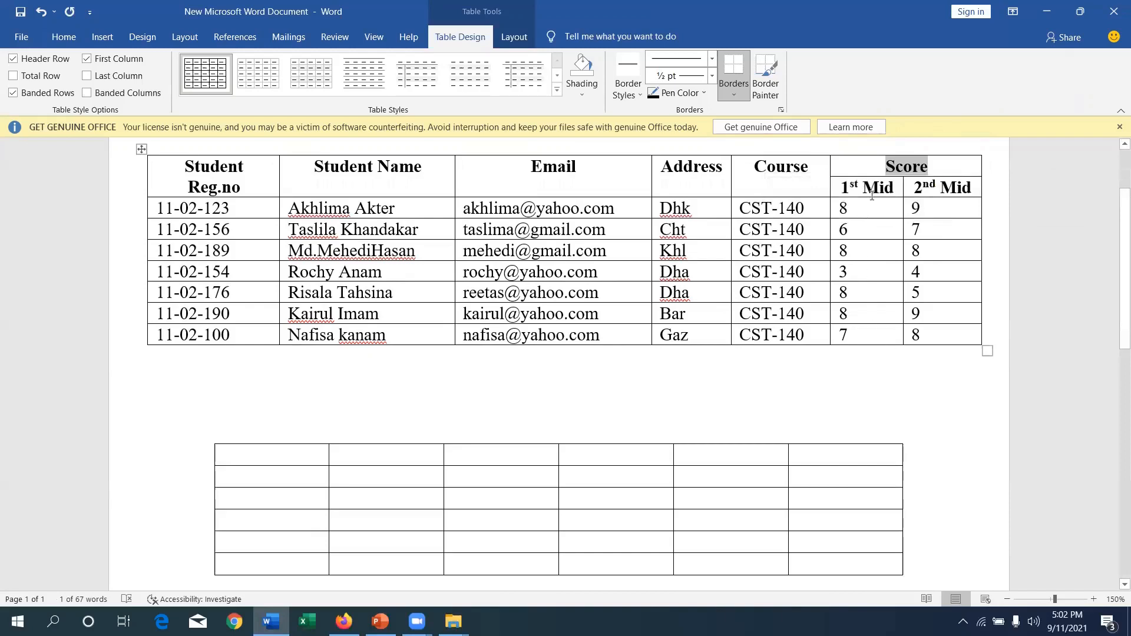
pyautogui.moveTo(921, 336); pyautogui.dragTo(855, 213)
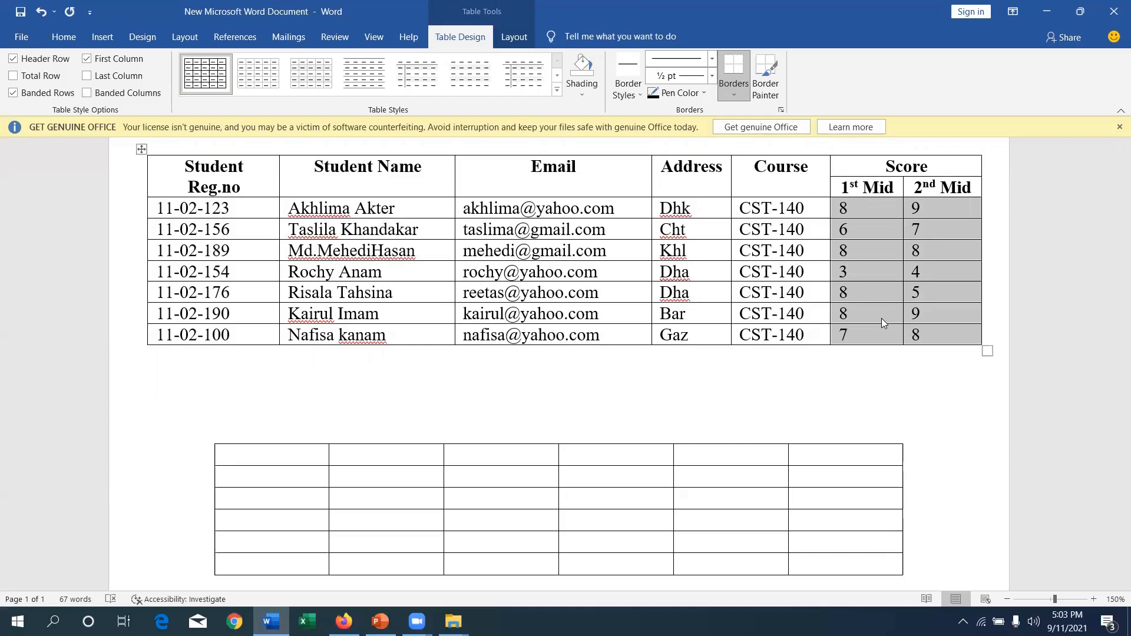
pyautogui.moveTo(186, 168); pyautogui.dragTo(783, 185)
pyautogui.rightClick(184, 174)
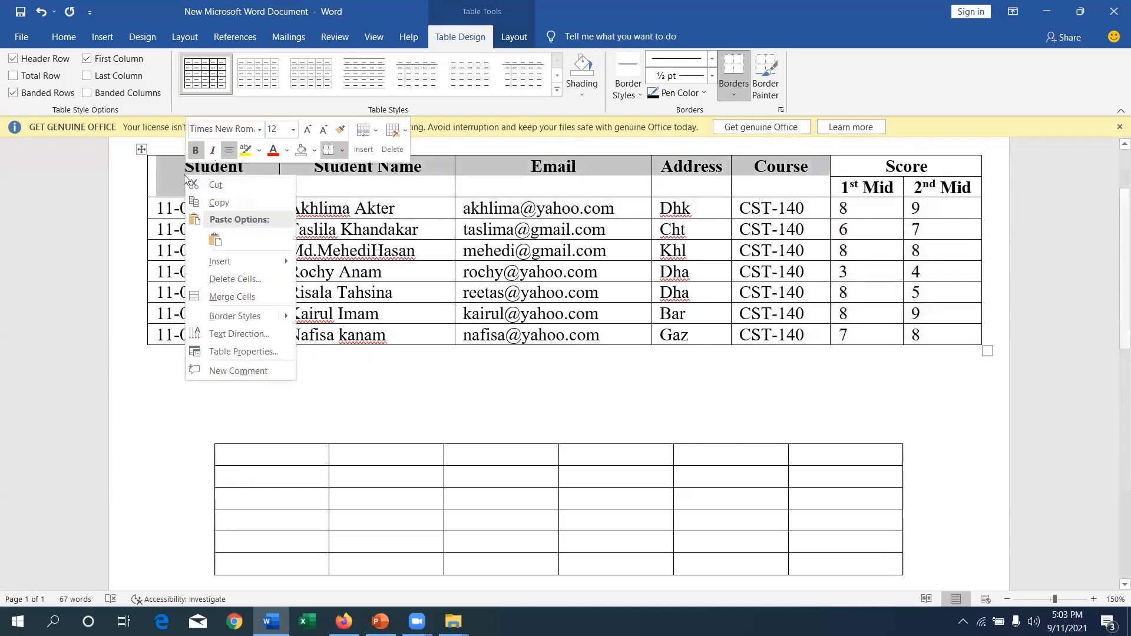
pyautogui.click(204, 203)
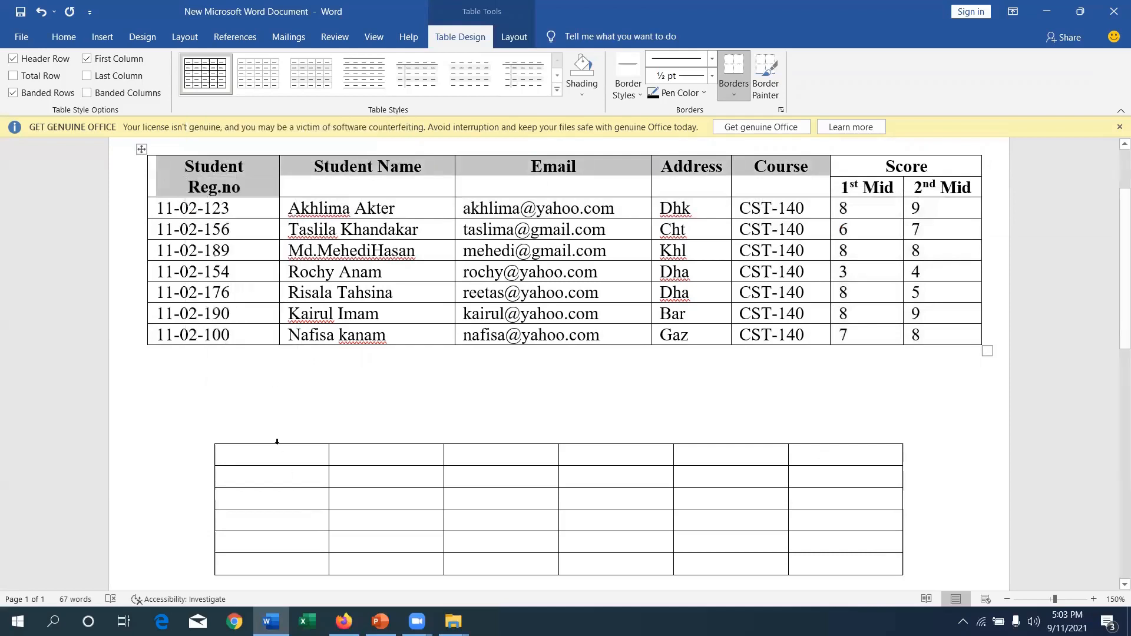
pyautogui.moveTo(272, 453); pyautogui.dragTo(743, 430)
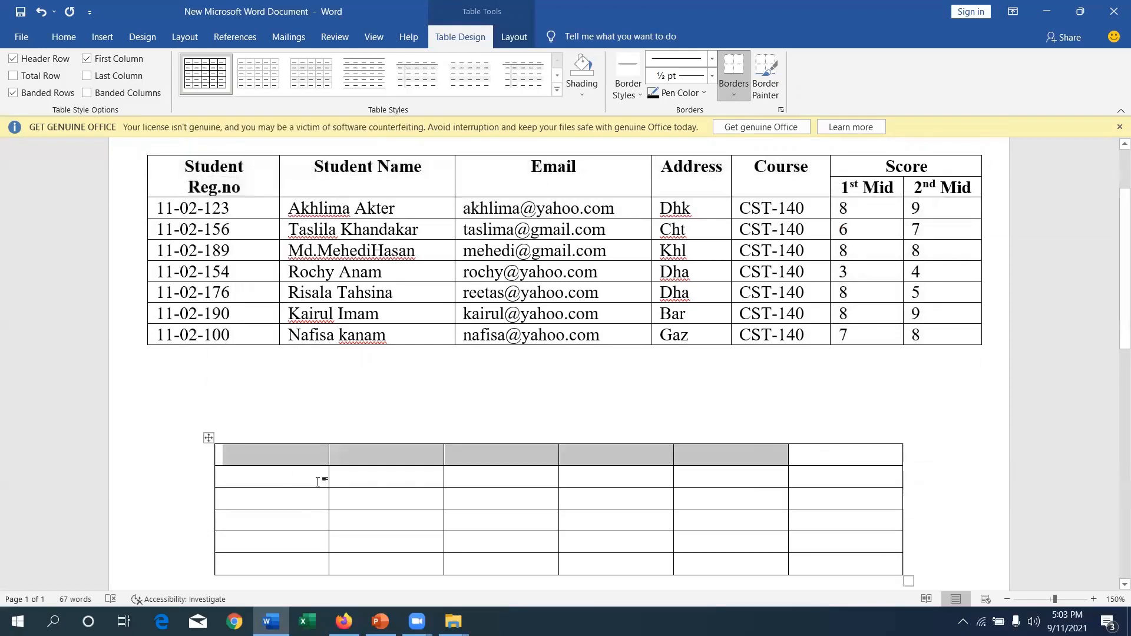
pyautogui.rightClick(233, 452)
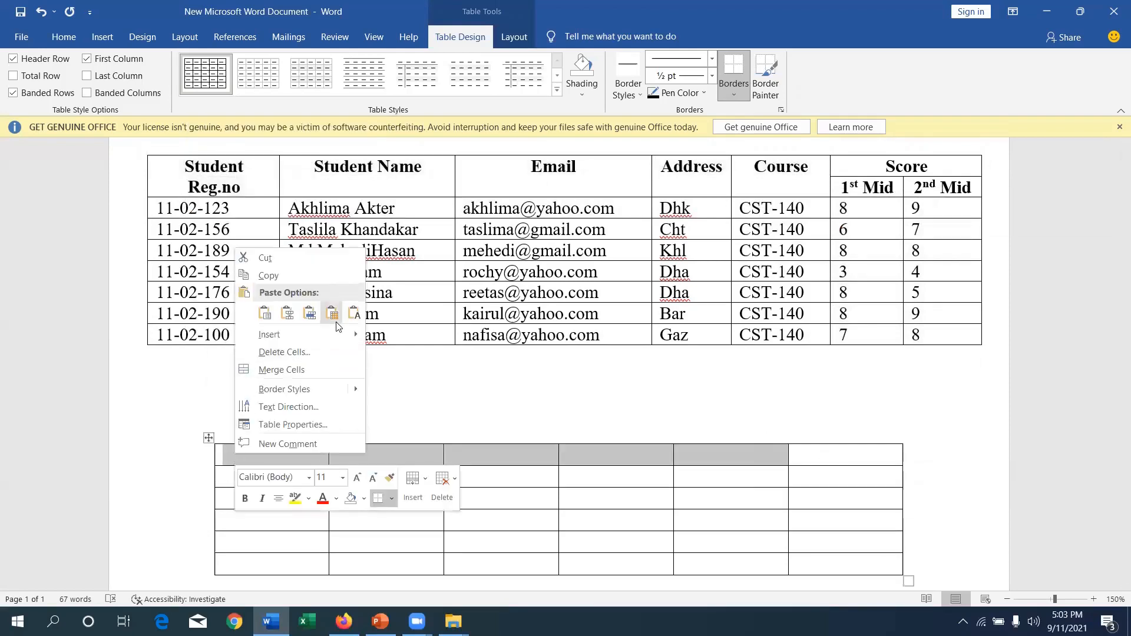
pyautogui.click(333, 314)
pyautogui.click(337, 323)
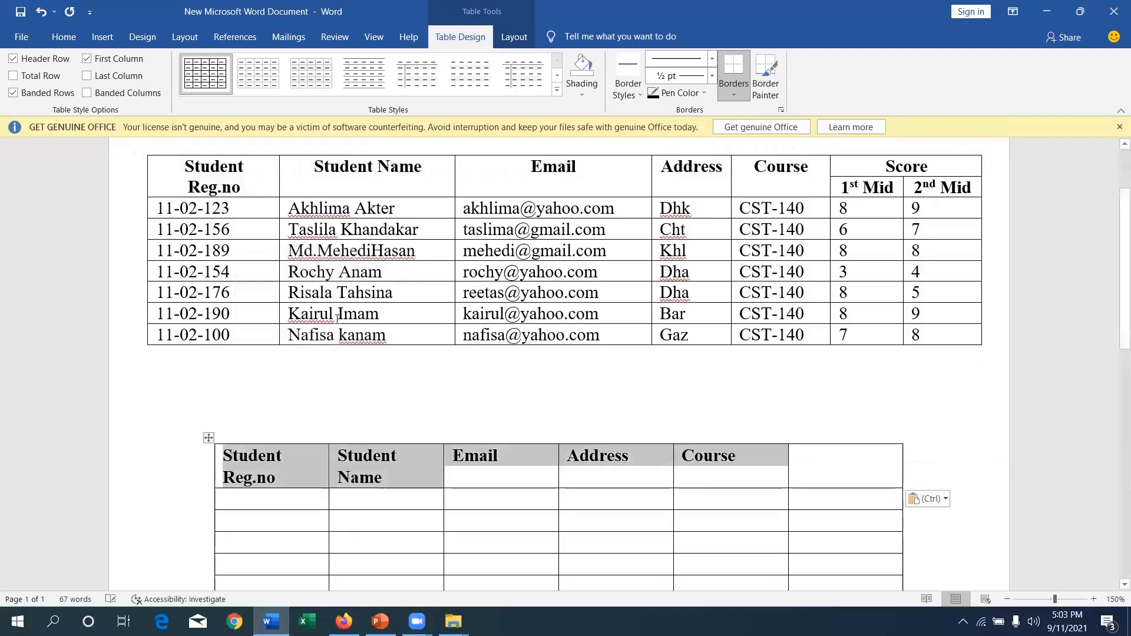
# Step: Split the empty last cell of the new table's heading row into two columns and two rows
pyautogui.click(835, 459)
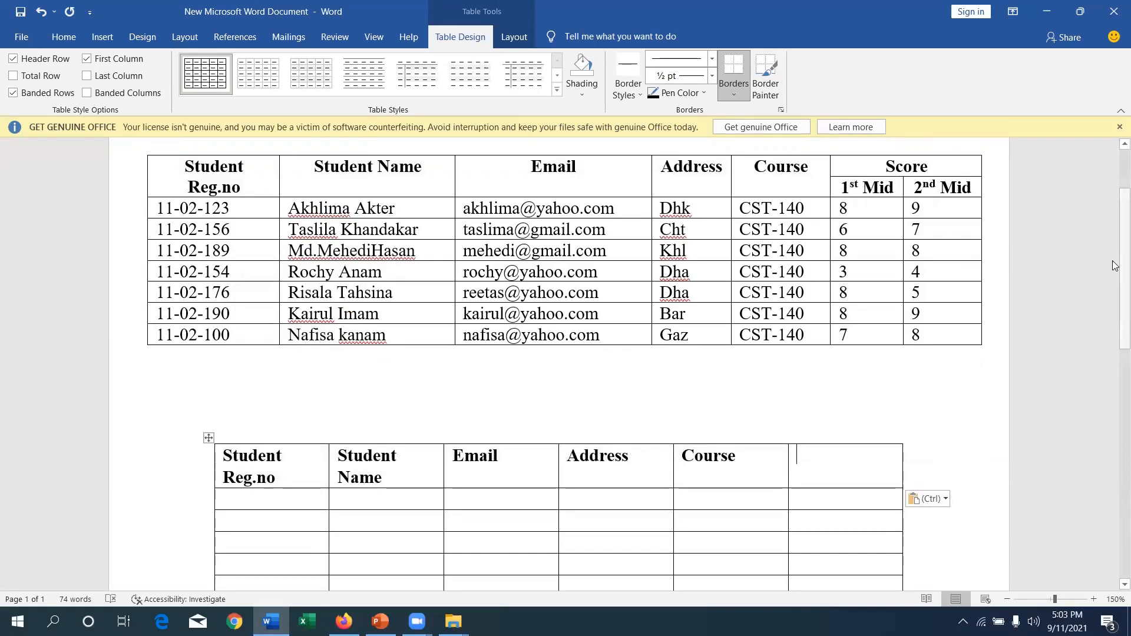
pyautogui.scroll(-1, 1115, 267)
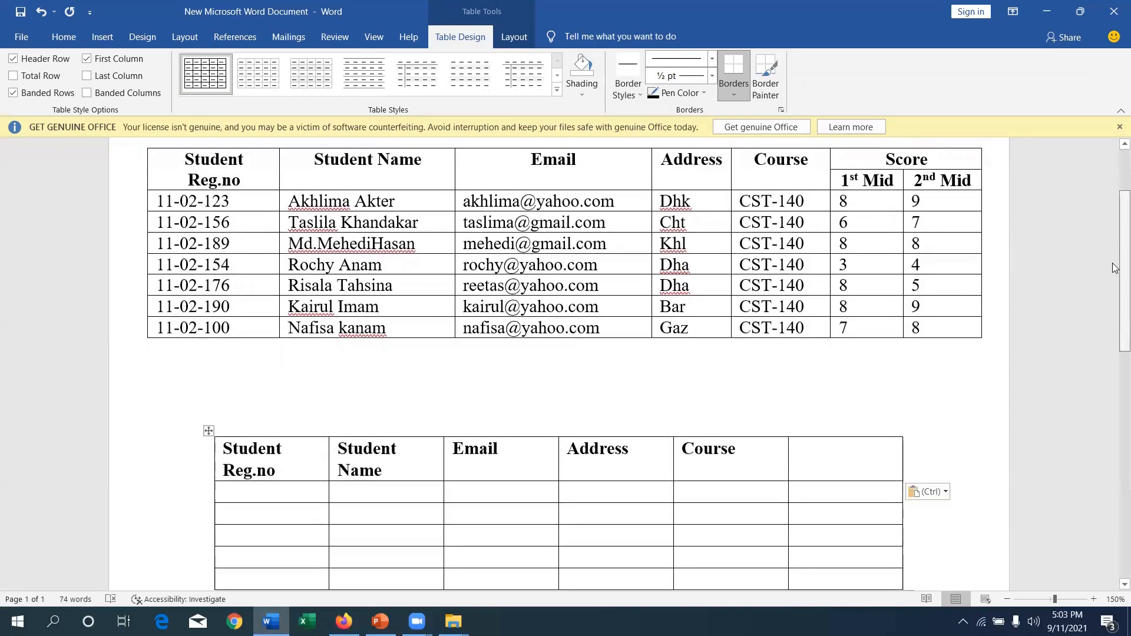
pyautogui.scroll(1, 1115, 266)
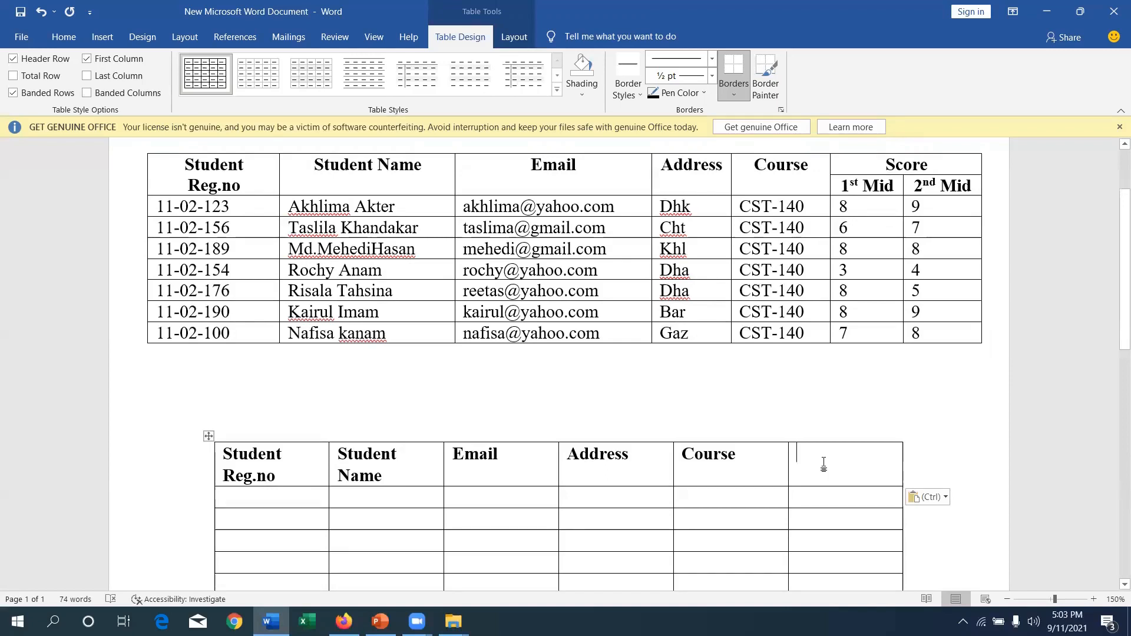
pyautogui.click(517, 41)
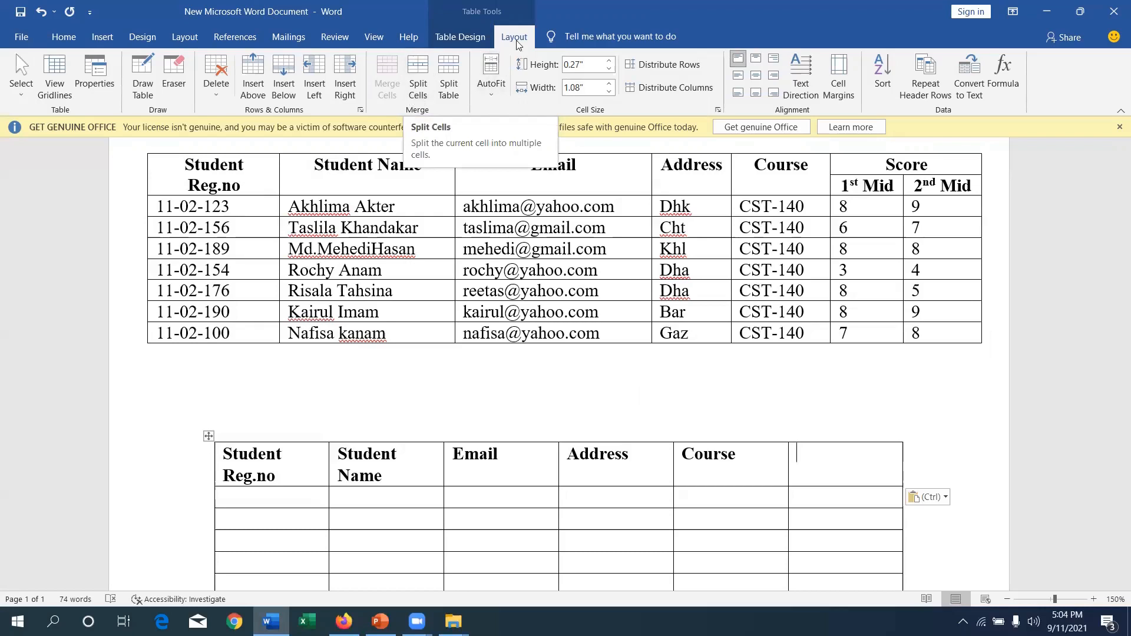
pyautogui.click(419, 89)
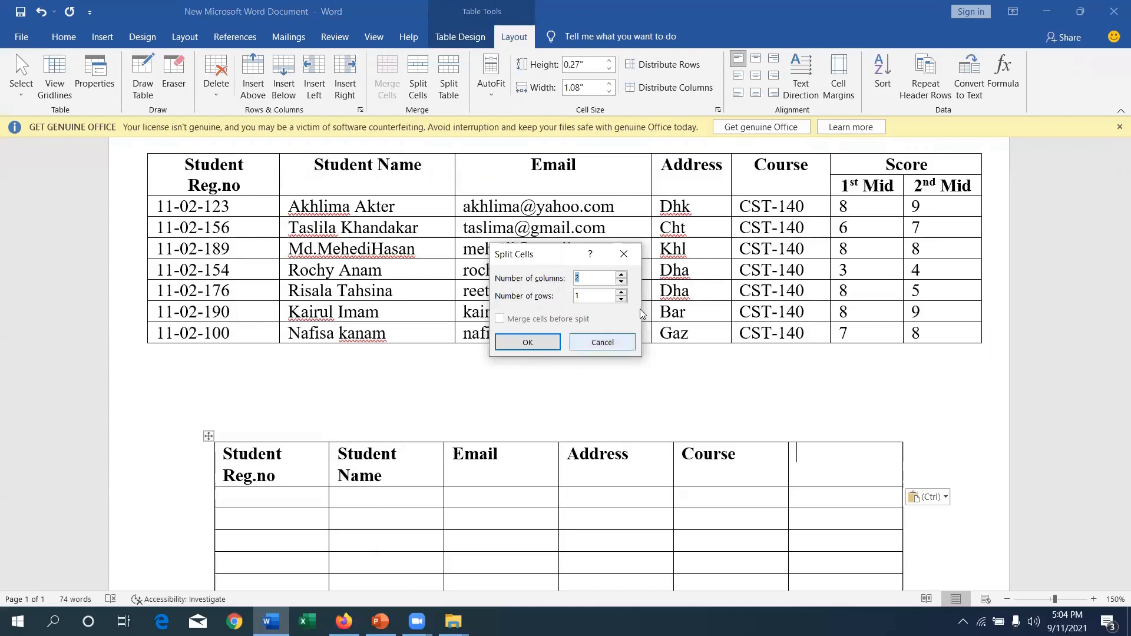
pyautogui.click(621, 293)
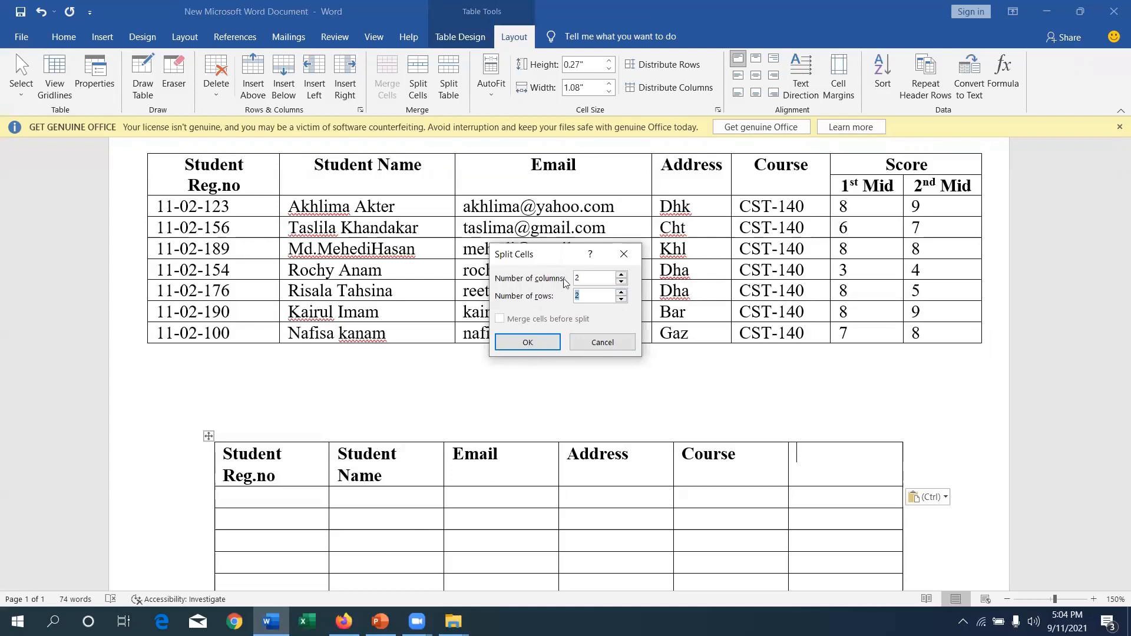
pyautogui.click(543, 346)
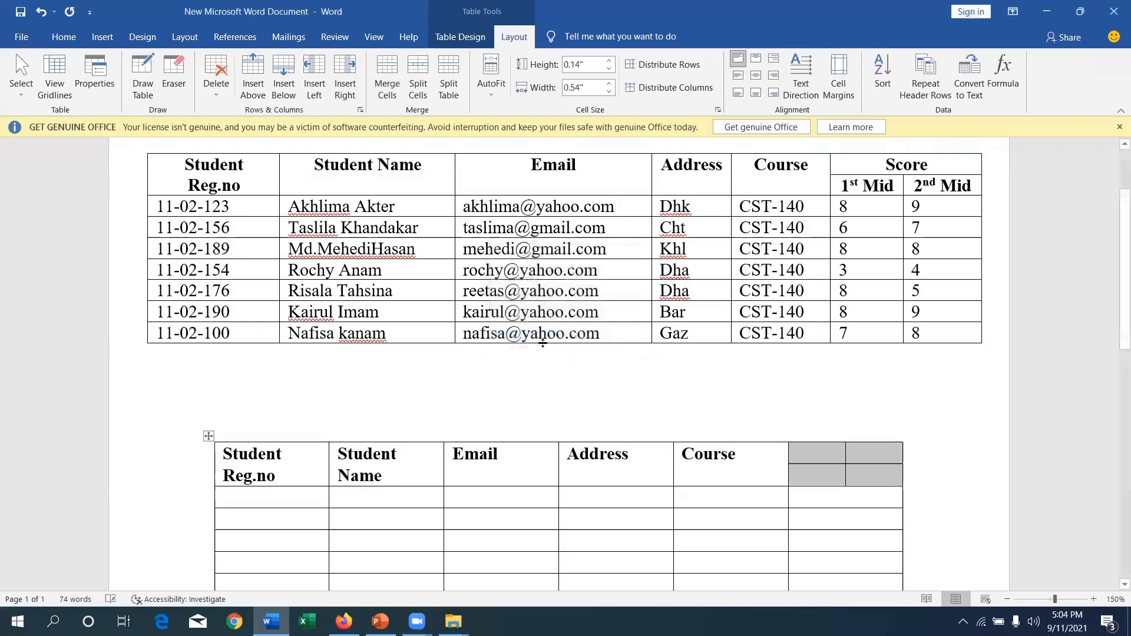
# Step: Merge the upper two of the four small cells at the end of the new table's heading row
pyautogui.click(821, 484)
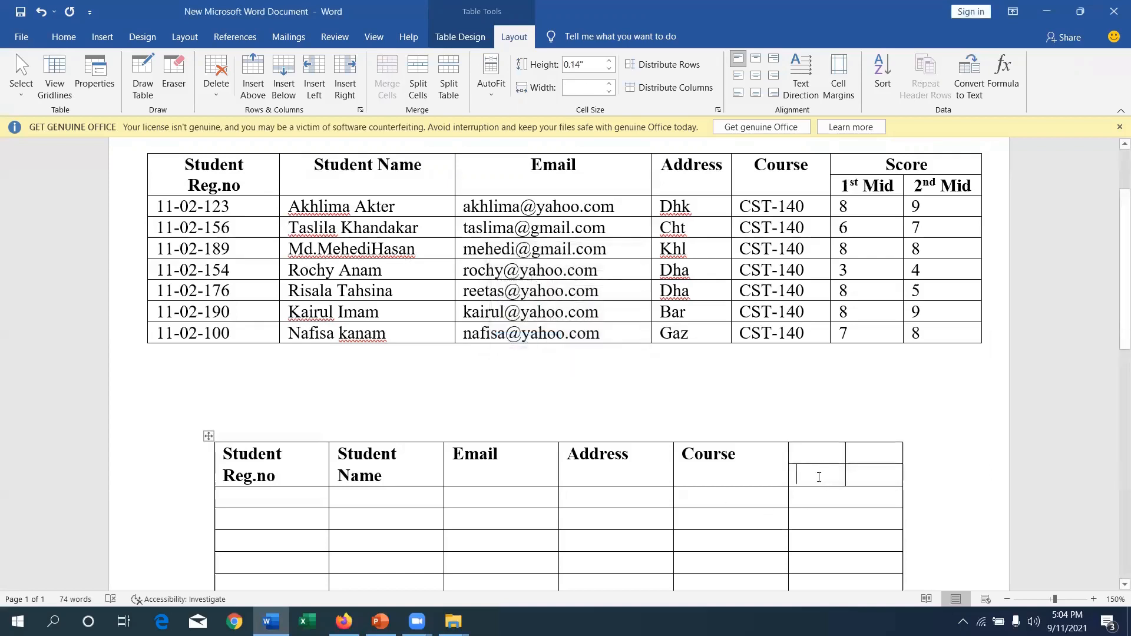
pyautogui.moveTo(848, 469); pyautogui.dragTo(825, 450)
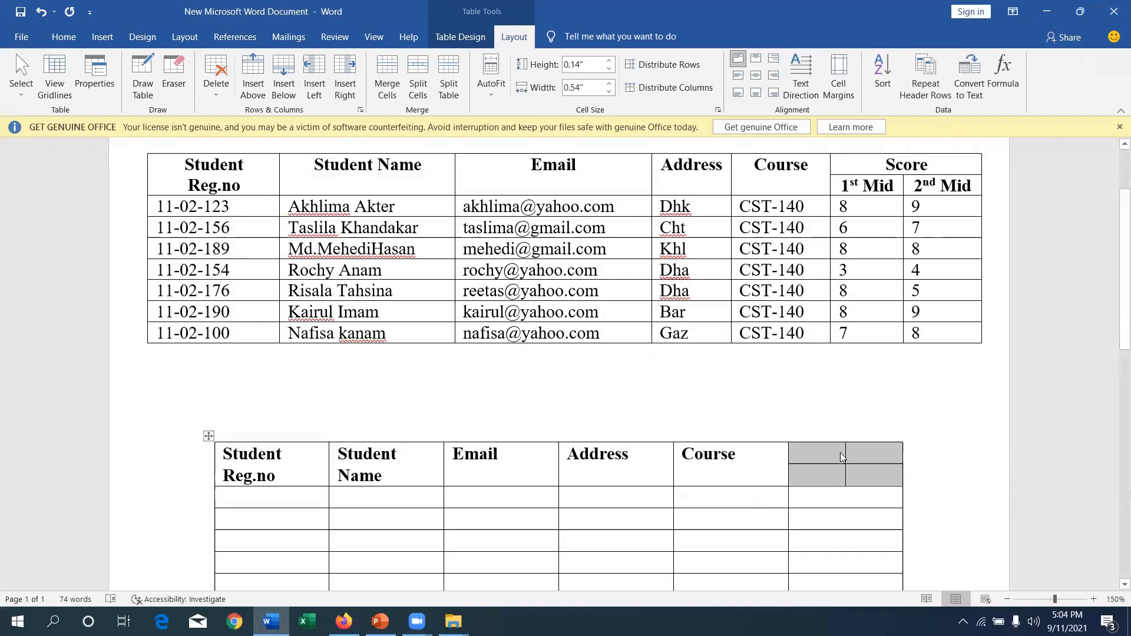
pyautogui.click(867, 456)
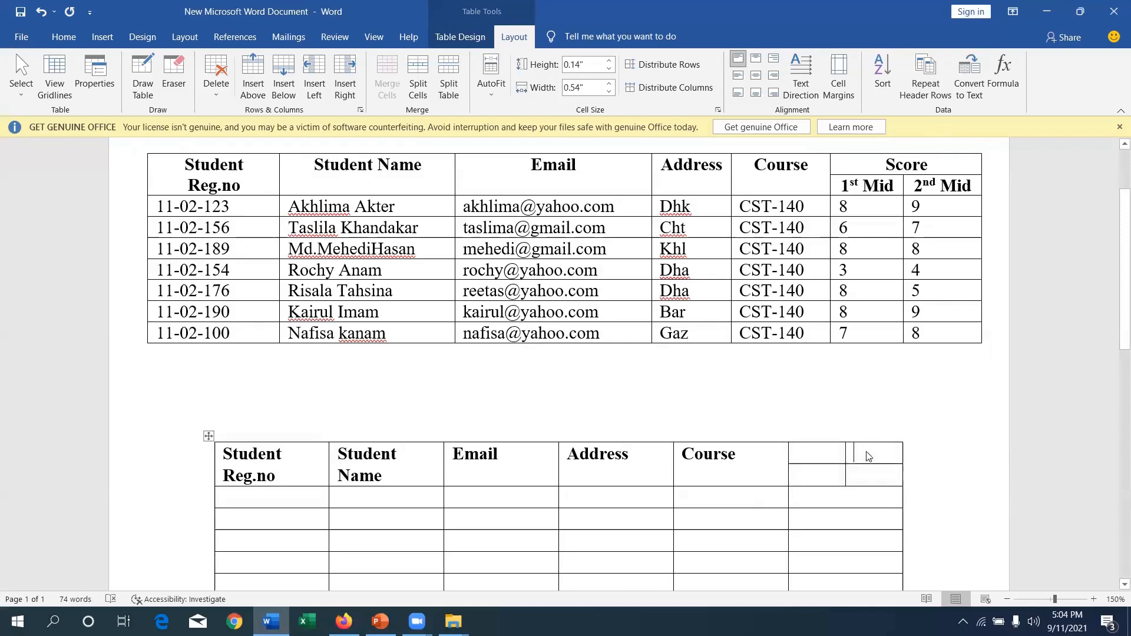
pyautogui.click(836, 458)
pyautogui.keyDown('shift'); pyautogui.click(866, 452); pyautogui.keyUp('shift')
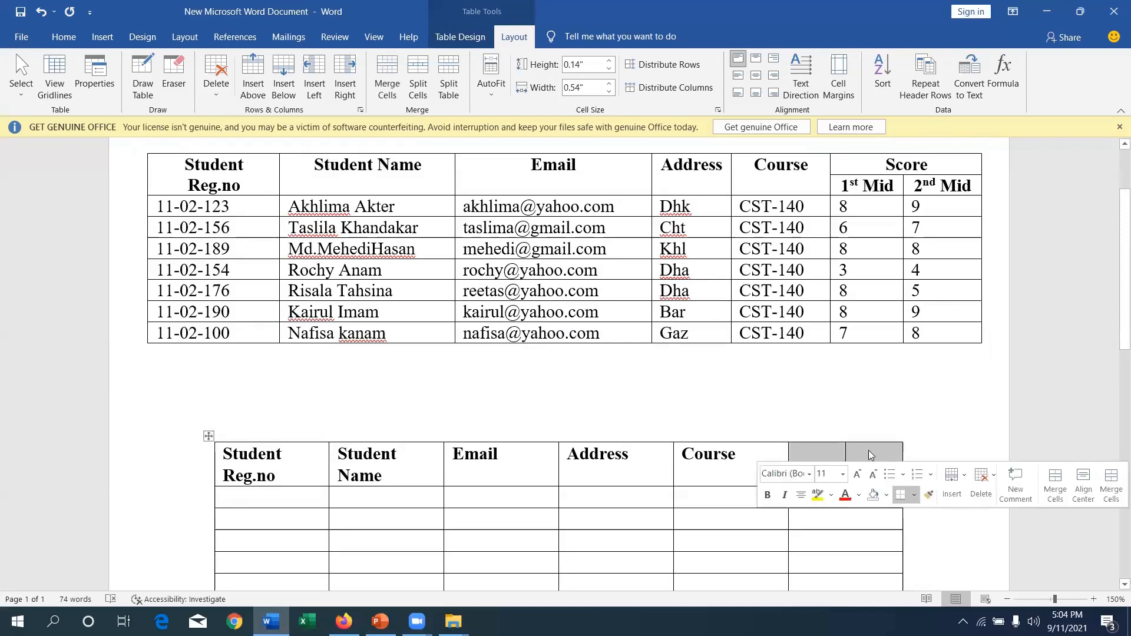
pyautogui.rightClick(870, 454)
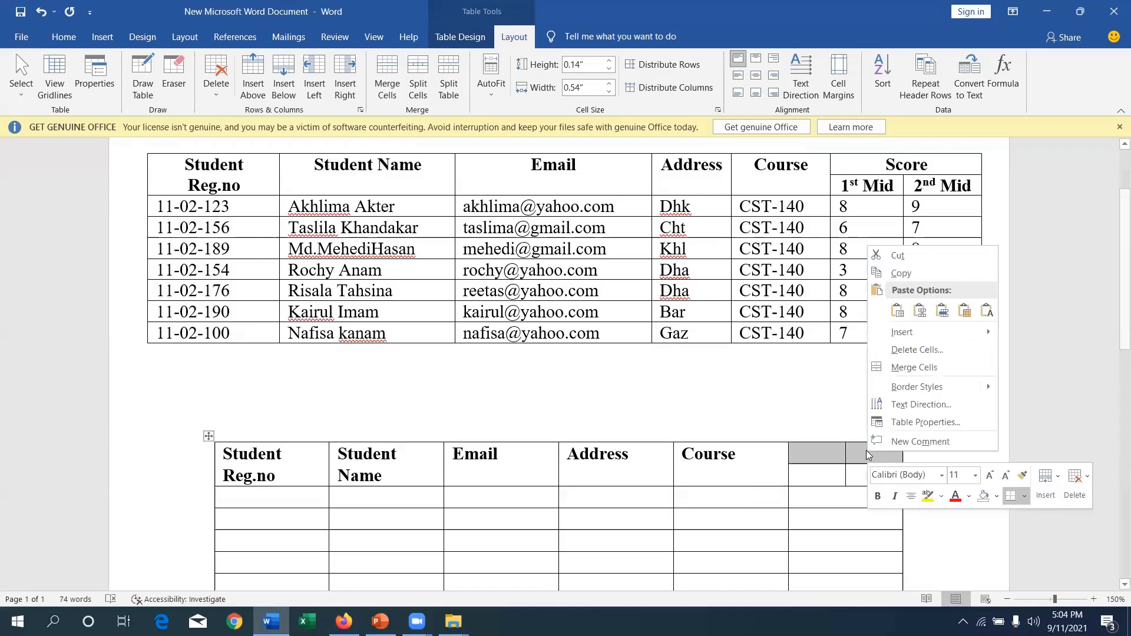
pyautogui.click(914, 367)
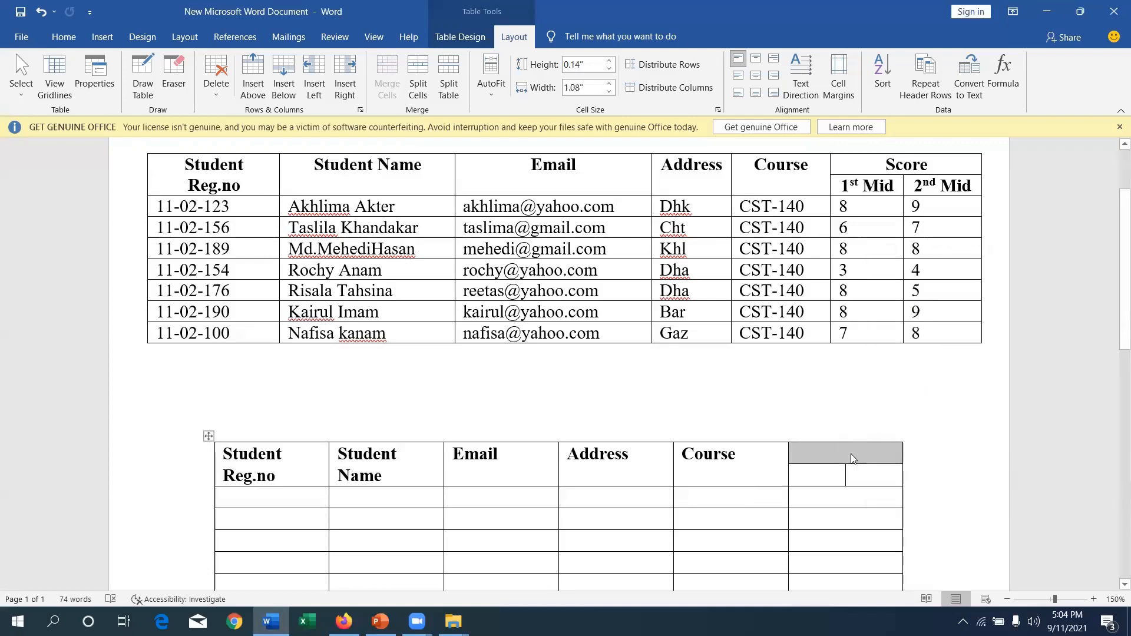
# Step: Enter the heading Score in the merged cell of the new table's heading row
pyautogui.click(852, 455)
pyautogui.moveTo(940, 165); pyautogui.dragTo(888, 166)
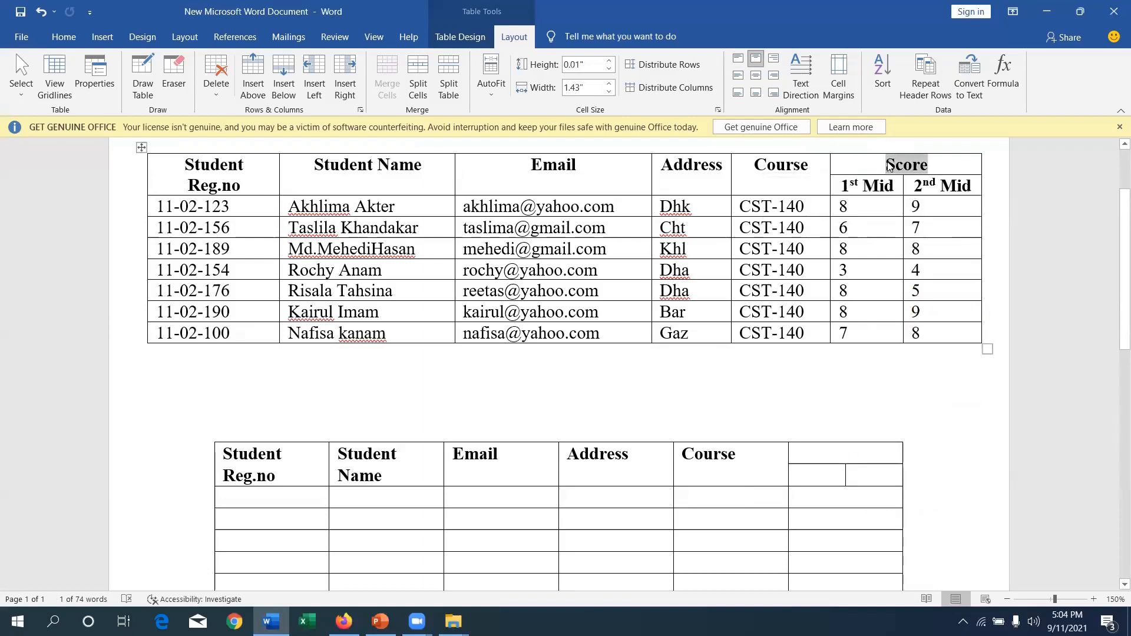
pyautogui.rightClick(892, 166)
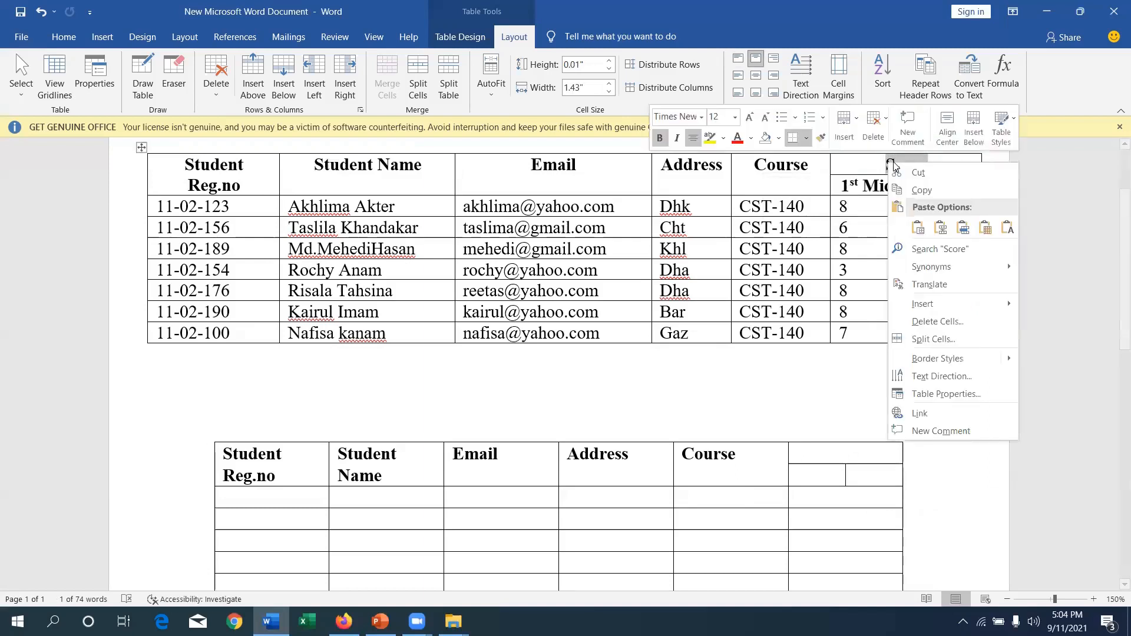
pyautogui.click(920, 191)
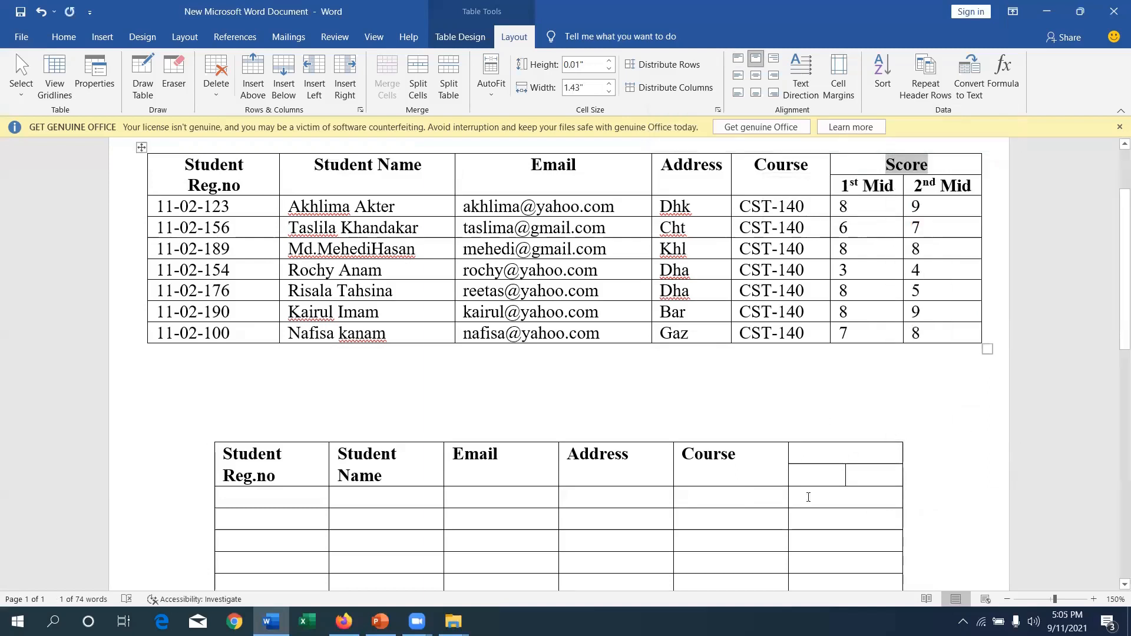
pyautogui.click(837, 457)
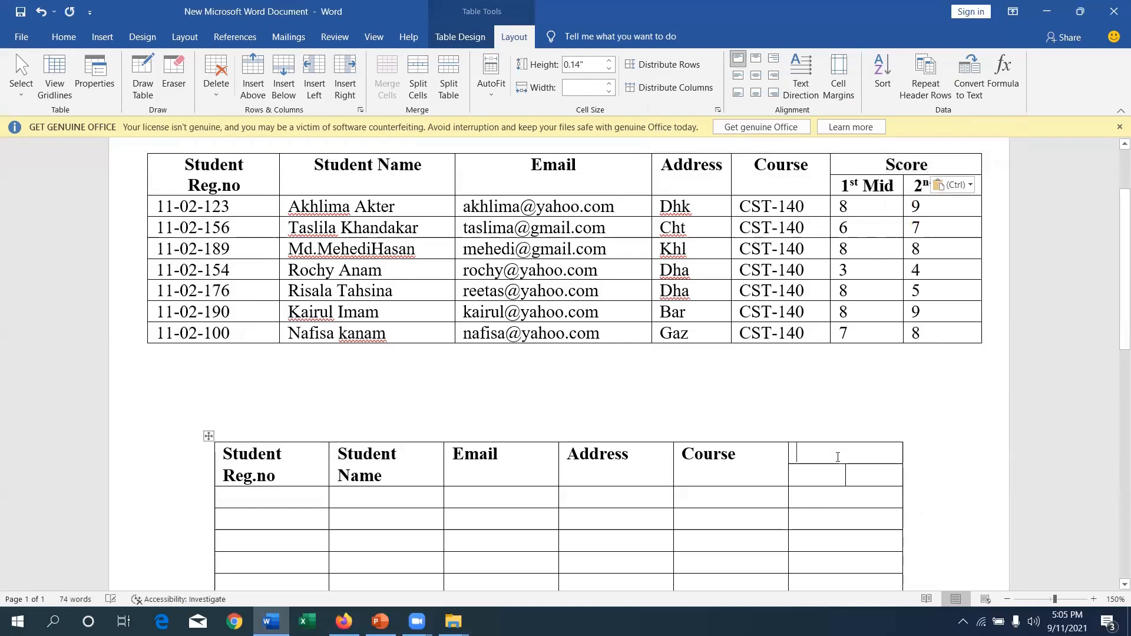
pyautogui.write('Score')
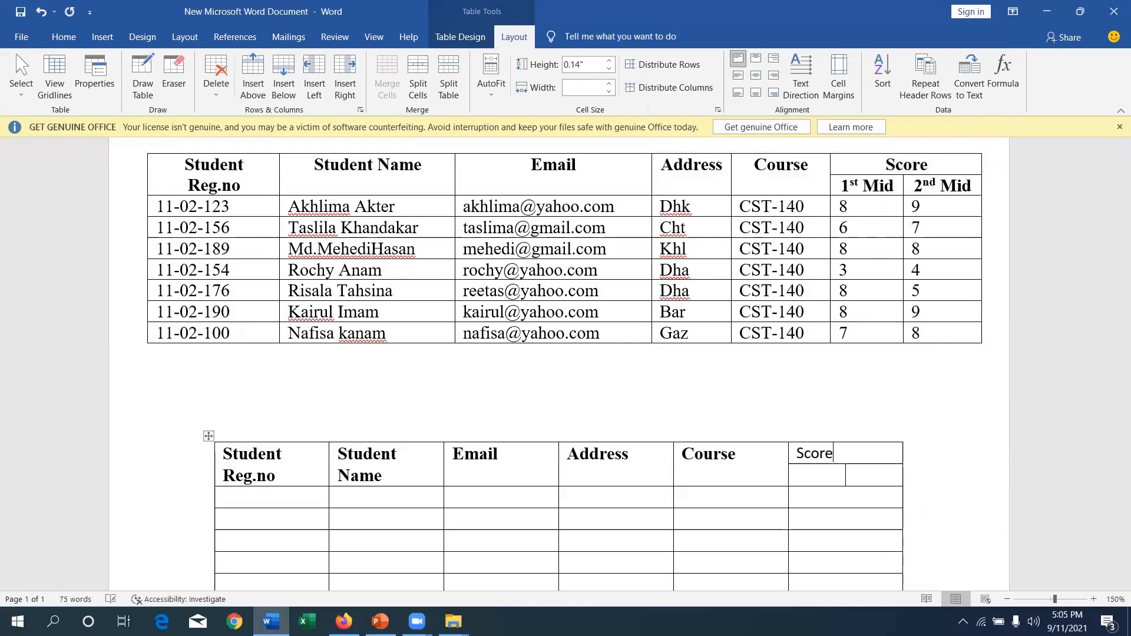
# Step: Make the new table's Score heading bold and center it in its cell
pyautogui.moveTo(834, 453); pyautogui.dragTo(795, 465)
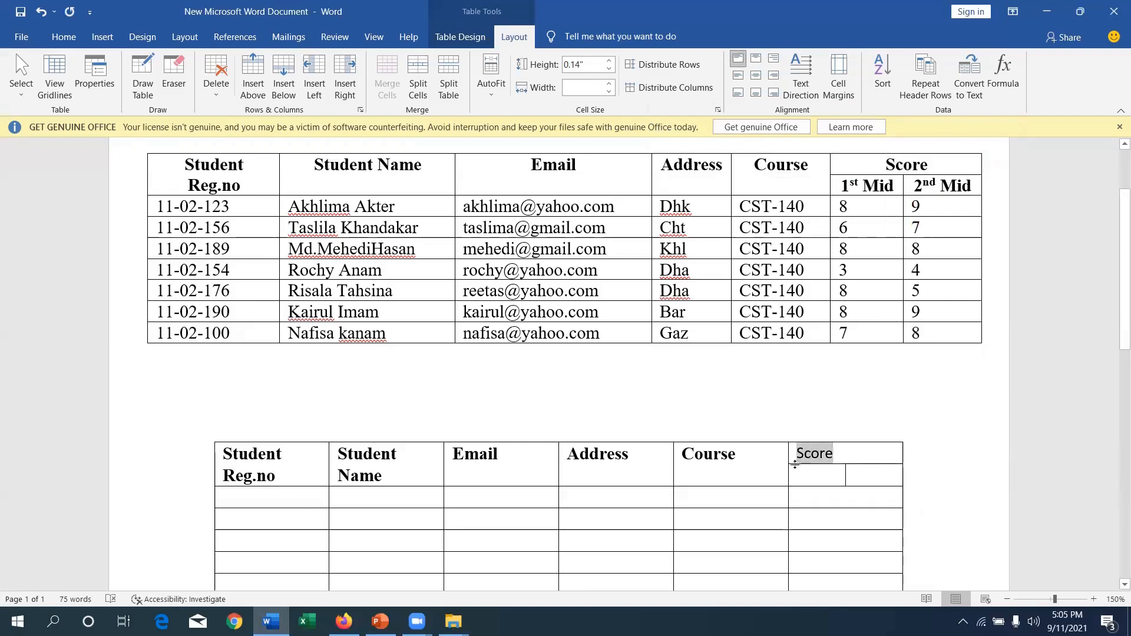
pyautogui.click(63, 37)
pyautogui.click(136, 89)
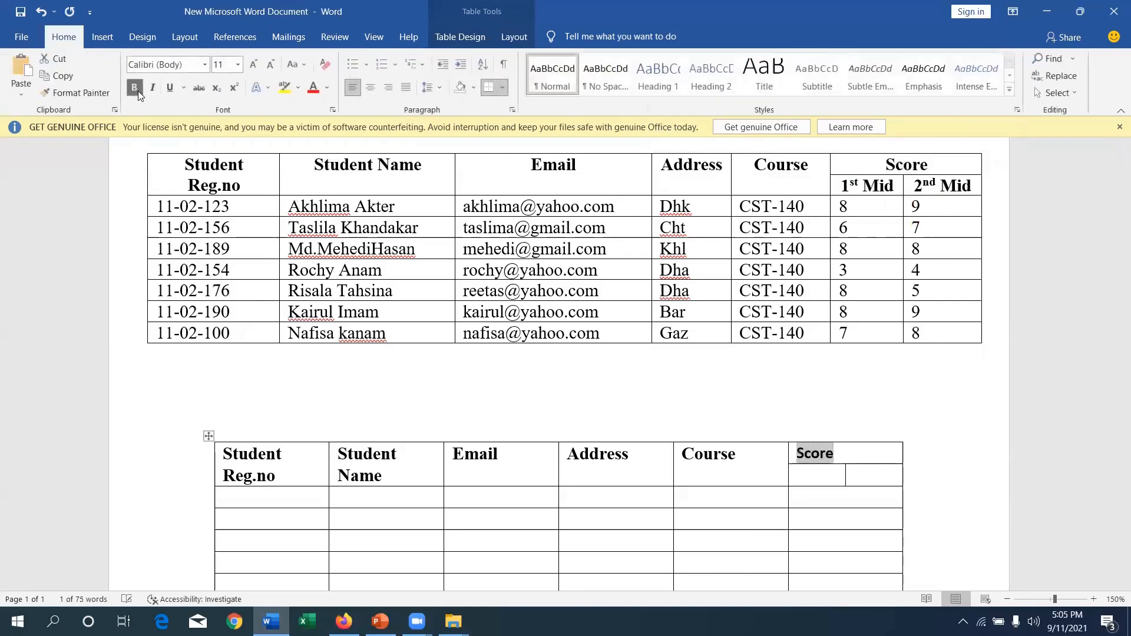
pyautogui.click(369, 88)
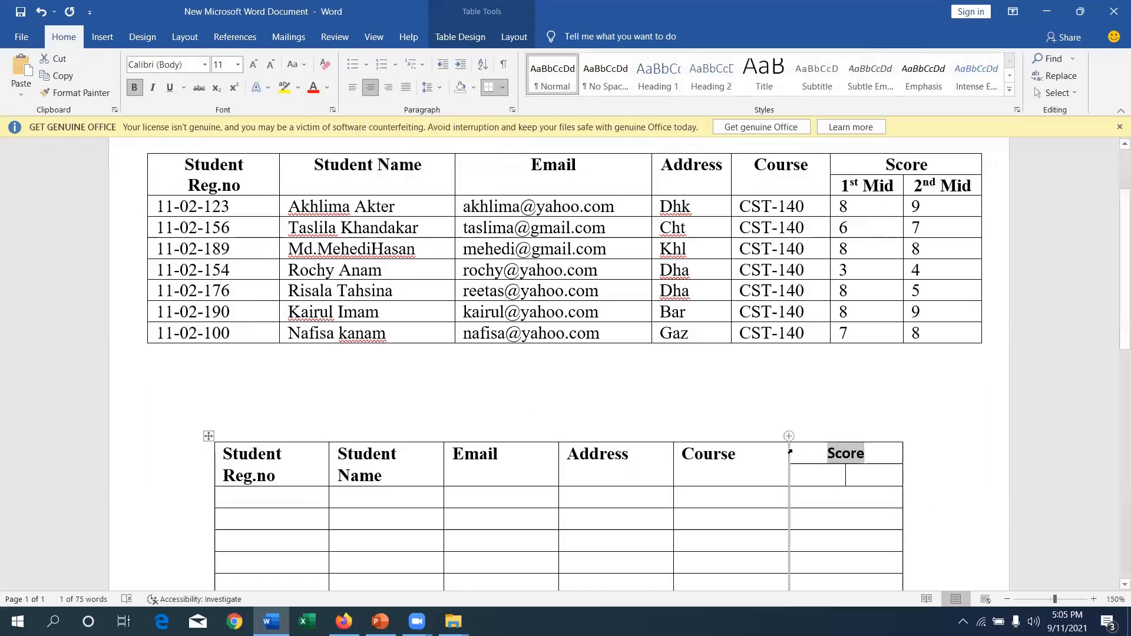
# Step: Enter 1st Mid and 2nd Mid in the two cells beneath the new table's Score heading
pyautogui.click(822, 470)
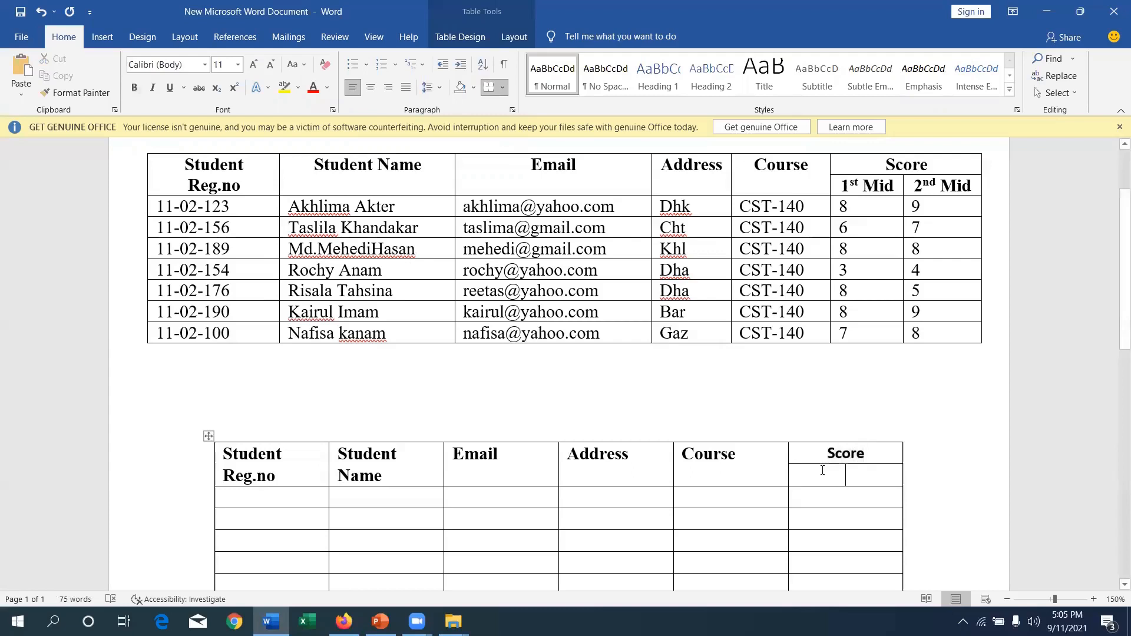
pyautogui.write('1st ')
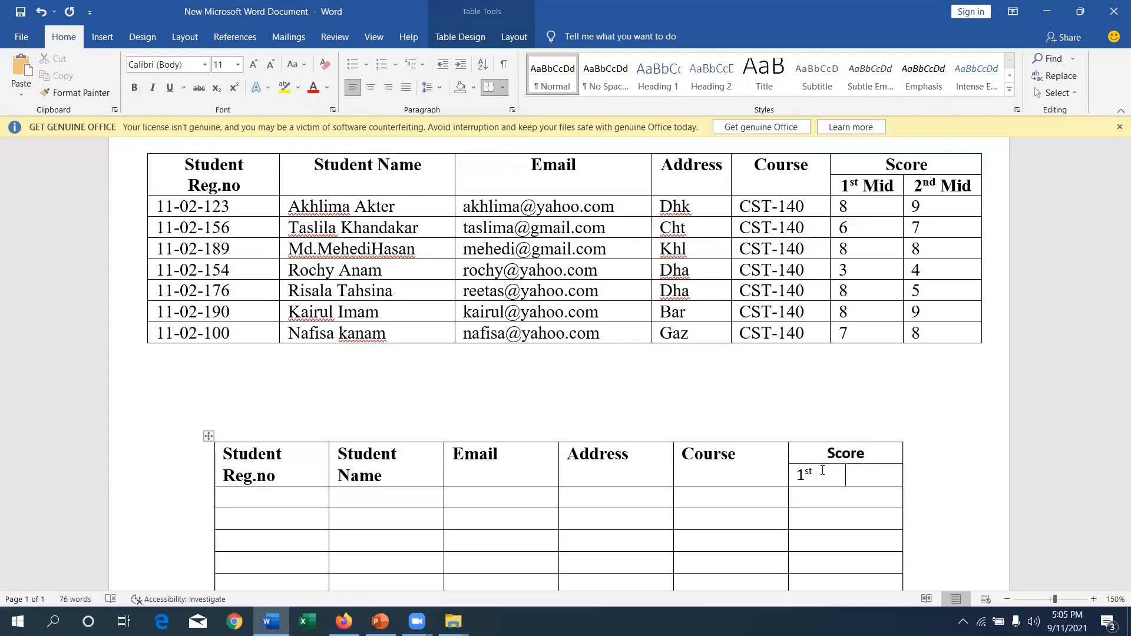
pyautogui.write('Mid')
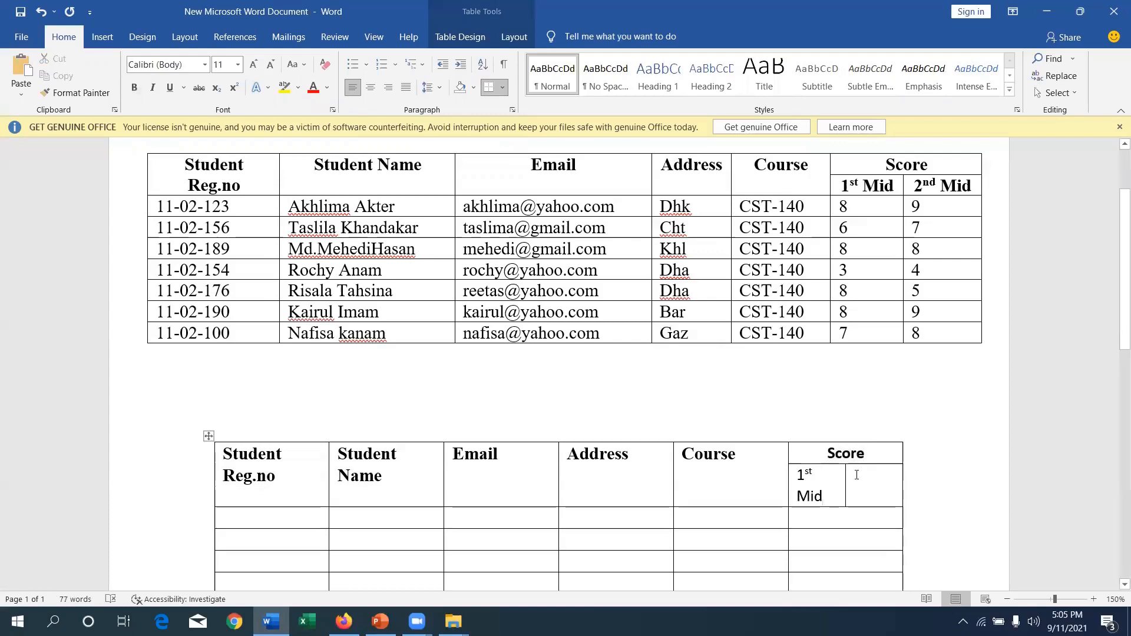
pyautogui.click(857, 476)
pyautogui.write('2nd ')
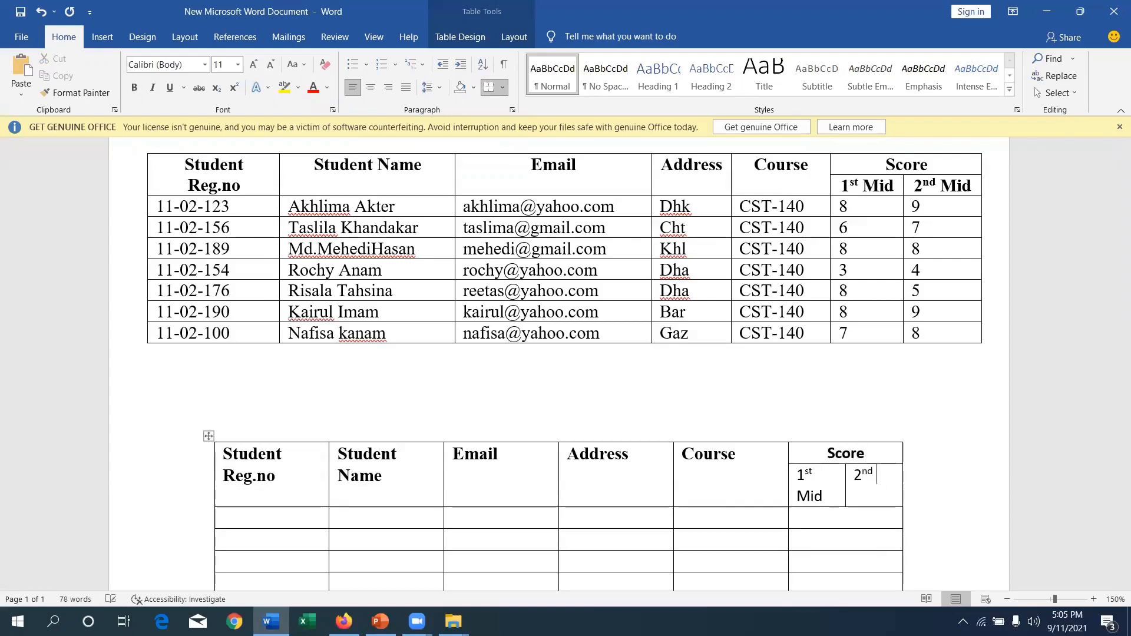
pyautogui.write('Mid')
# Step: Split the empty cells below the new table's Score headings into 2 columns and 5 rows, merging cells before the split
pyautogui.scroll(-2, 1115, 327)
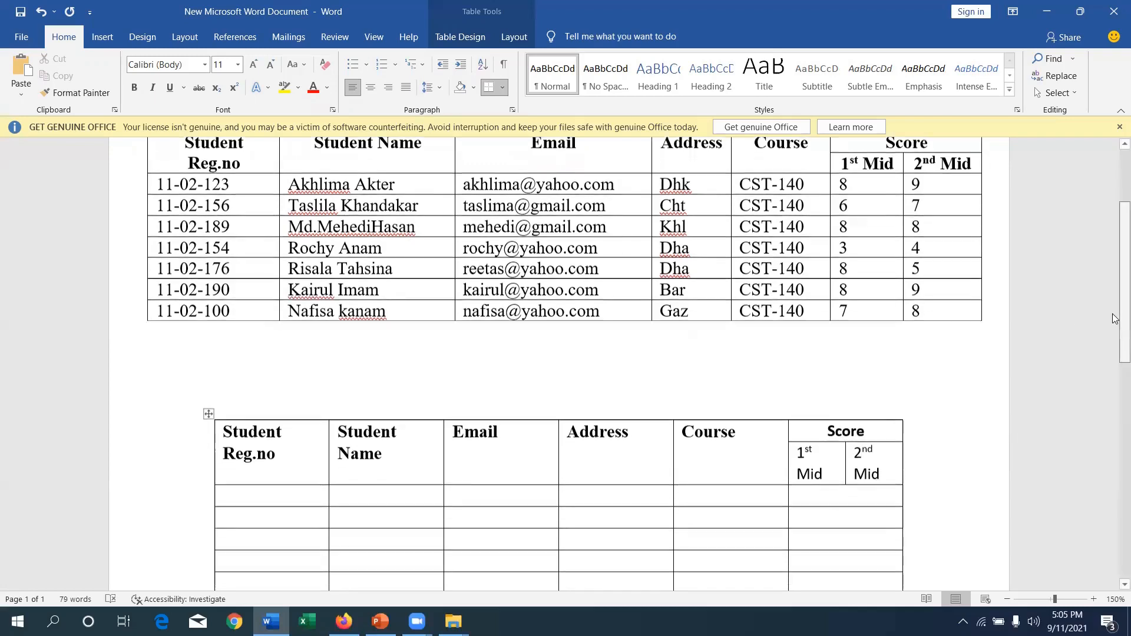
pyautogui.scroll(-1, 1115, 327)
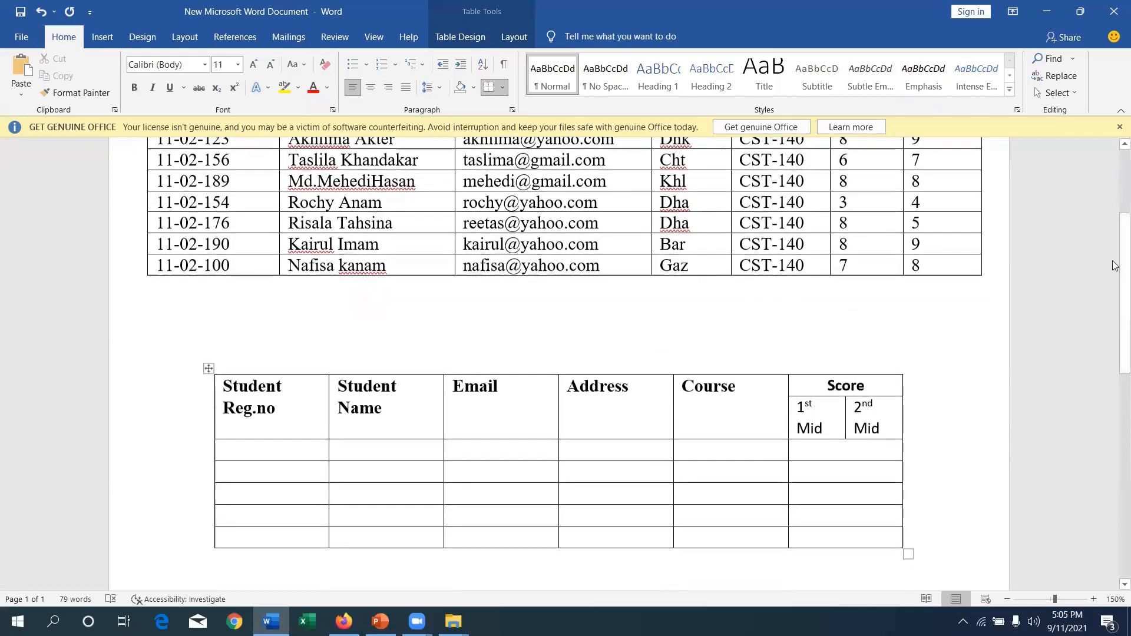
pyautogui.scroll(2, 1115, 282)
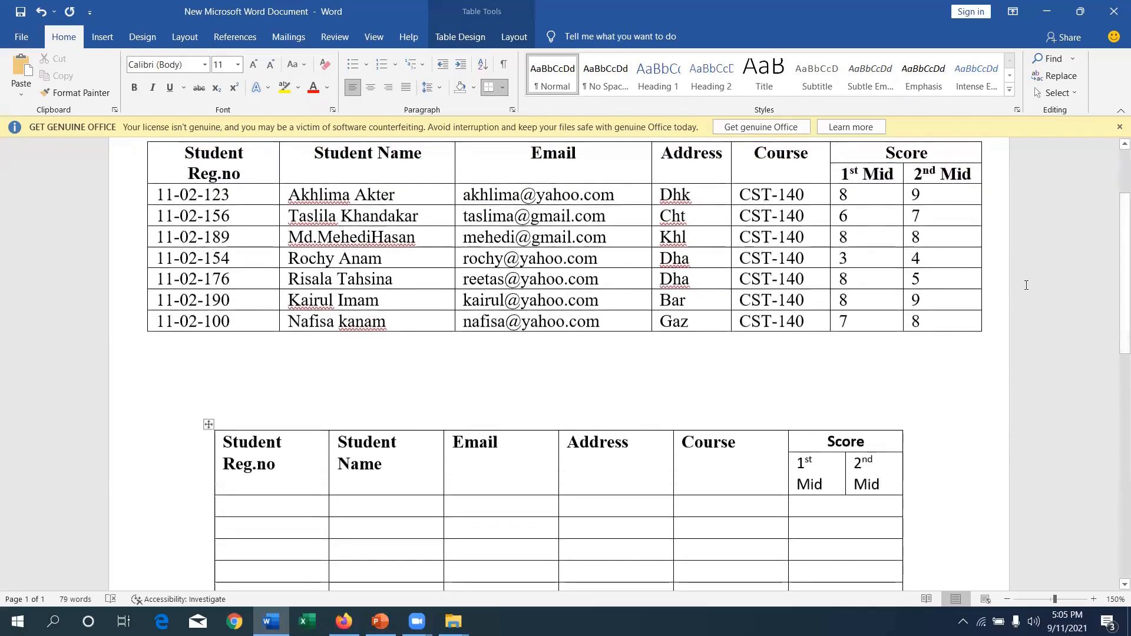
pyautogui.moveTo(932, 322); pyautogui.dragTo(877, 201)
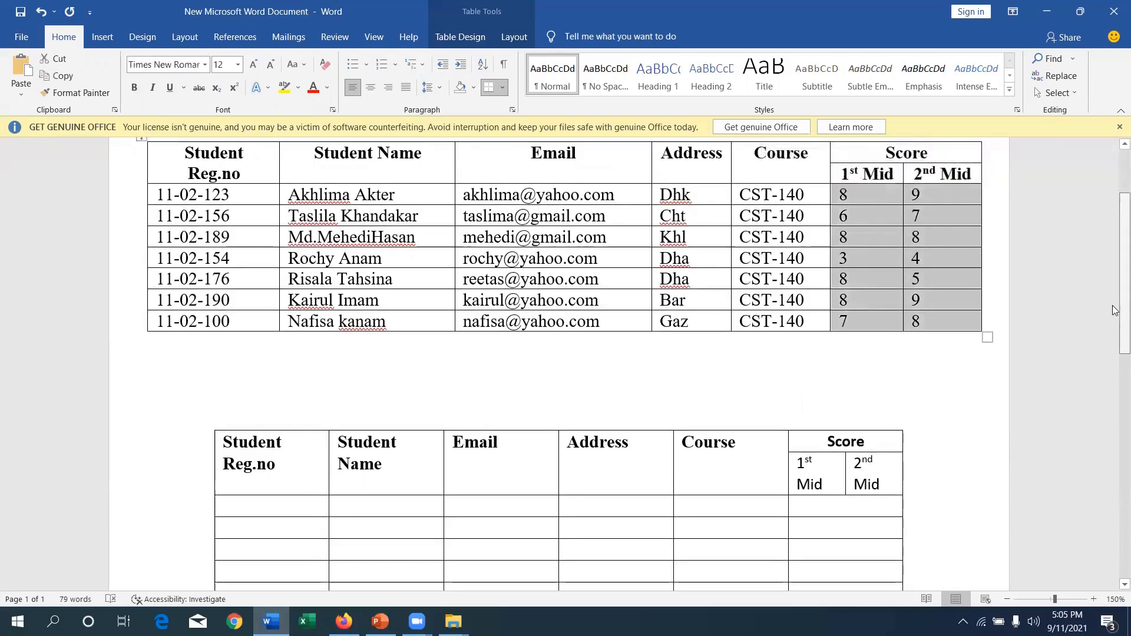
pyautogui.scroll(-3, 1114, 311)
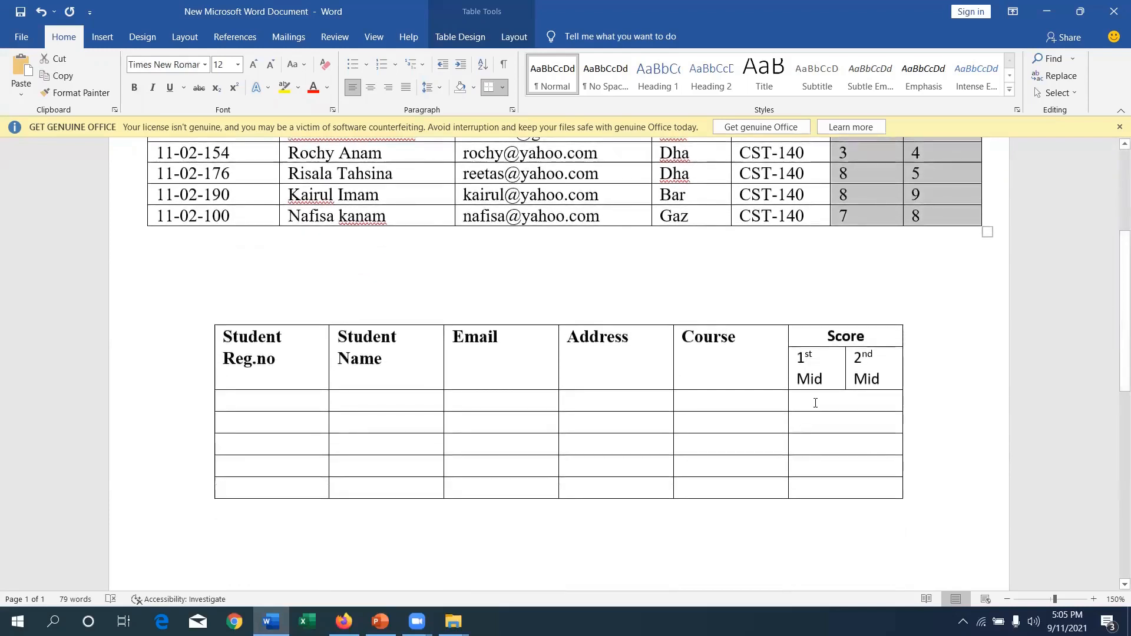
pyautogui.moveTo(815, 403); pyautogui.dragTo(870, 486)
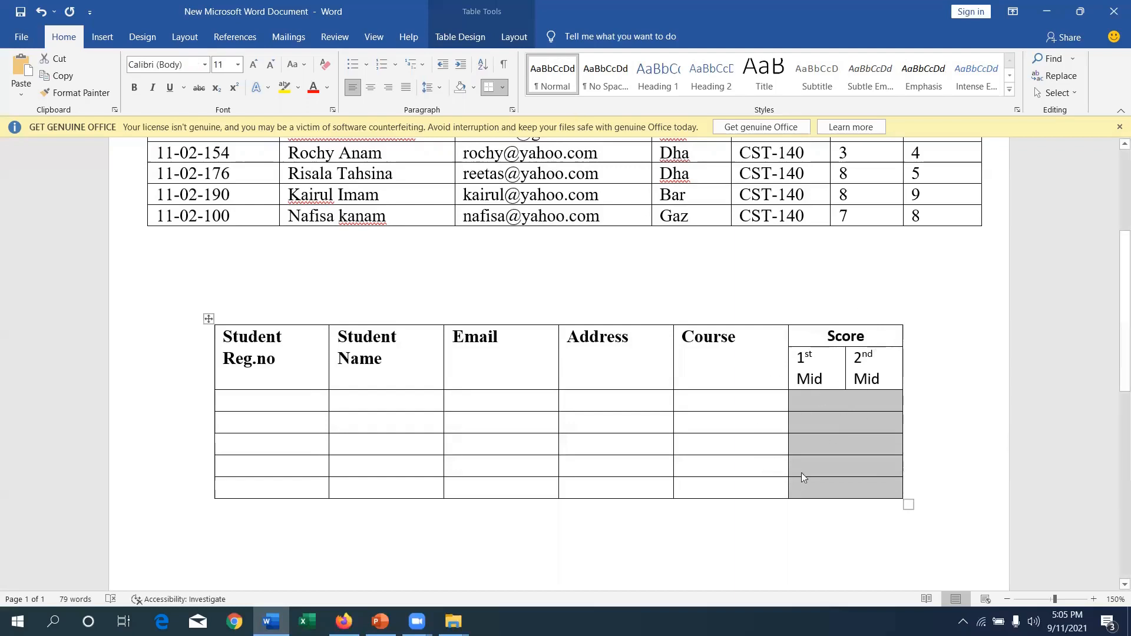
pyautogui.click(839, 409)
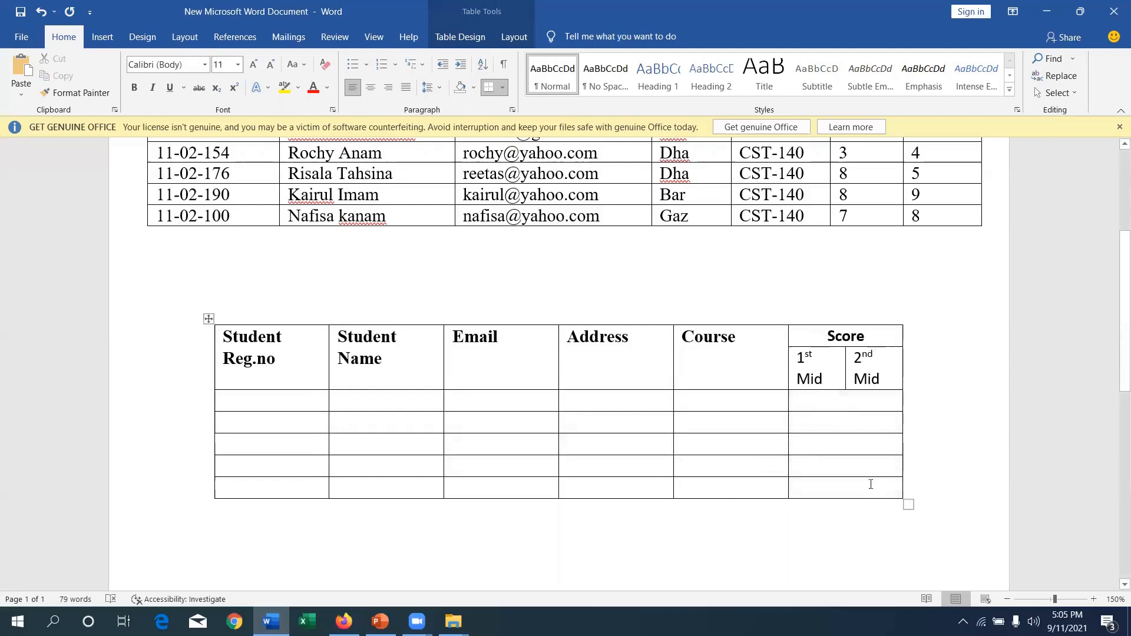
pyautogui.moveTo(870, 485); pyautogui.dragTo(827, 406)
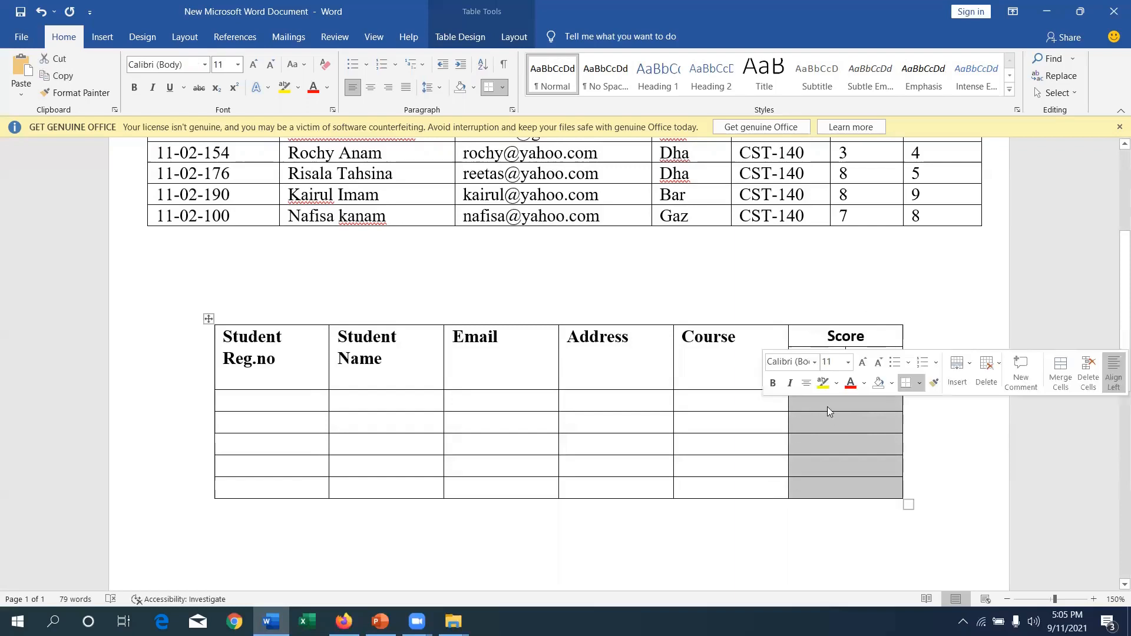
pyautogui.click(513, 36)
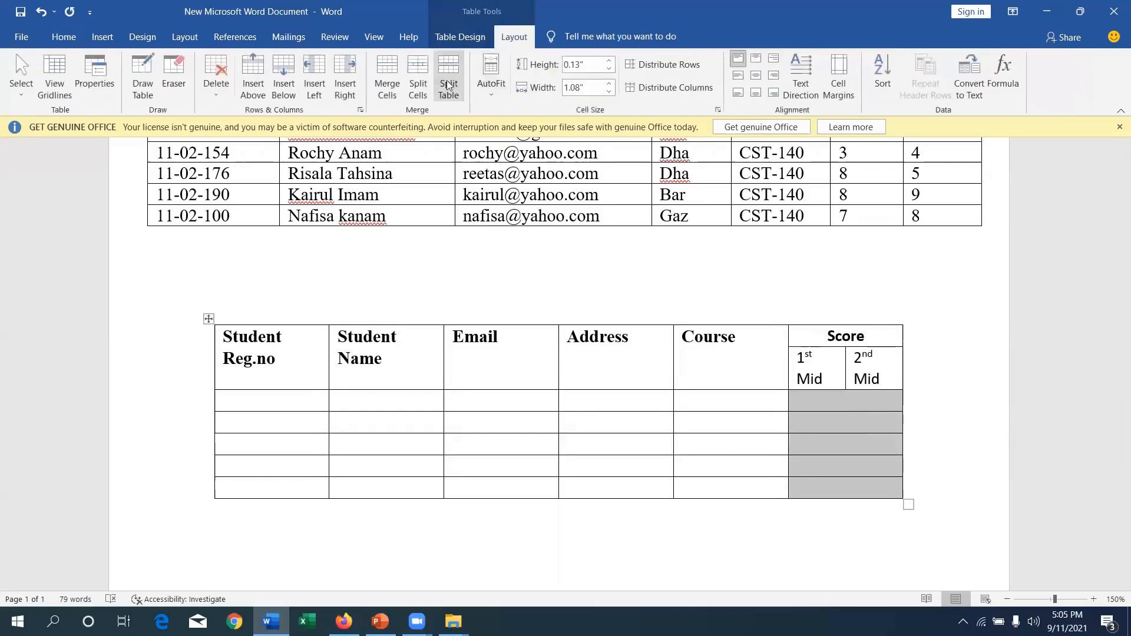
pyautogui.click(419, 85)
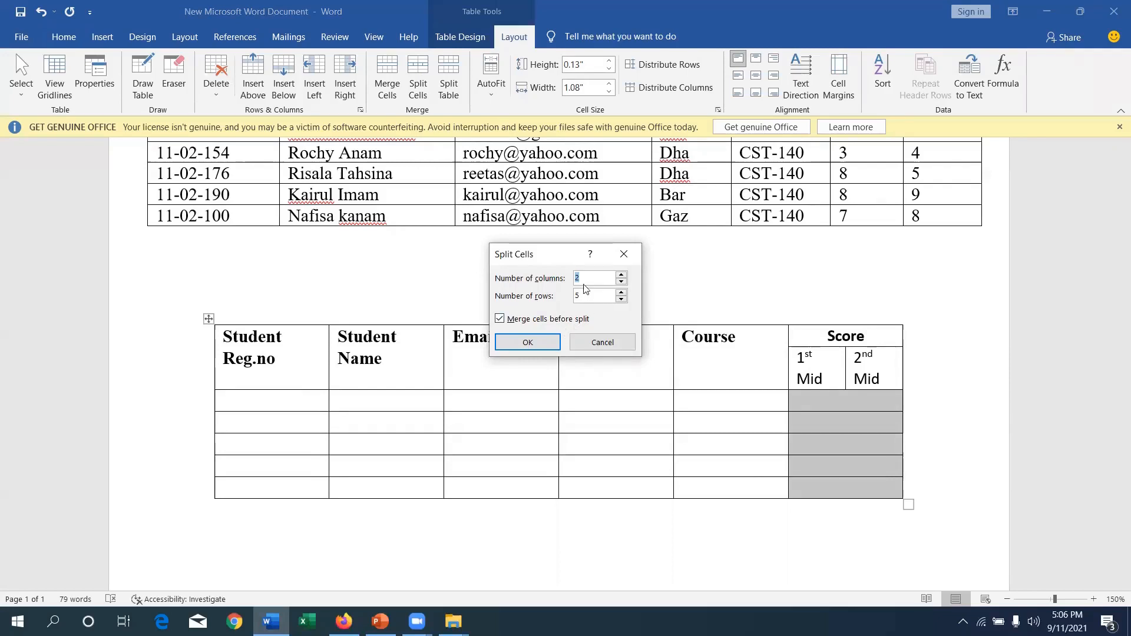
pyautogui.click(549, 343)
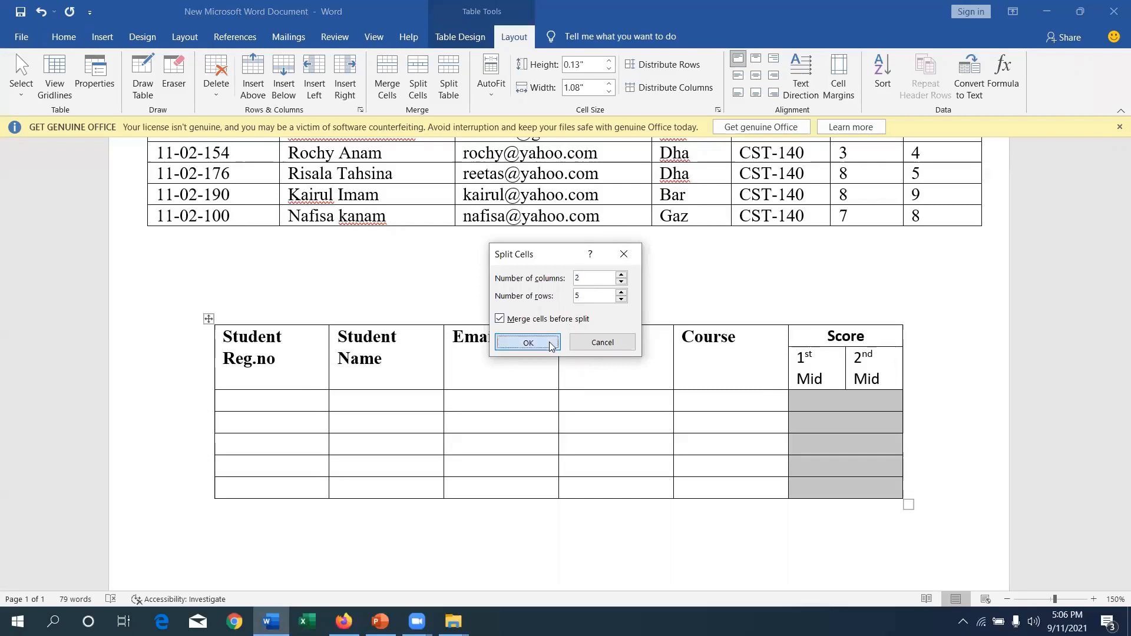
pyautogui.click(1005, 446)
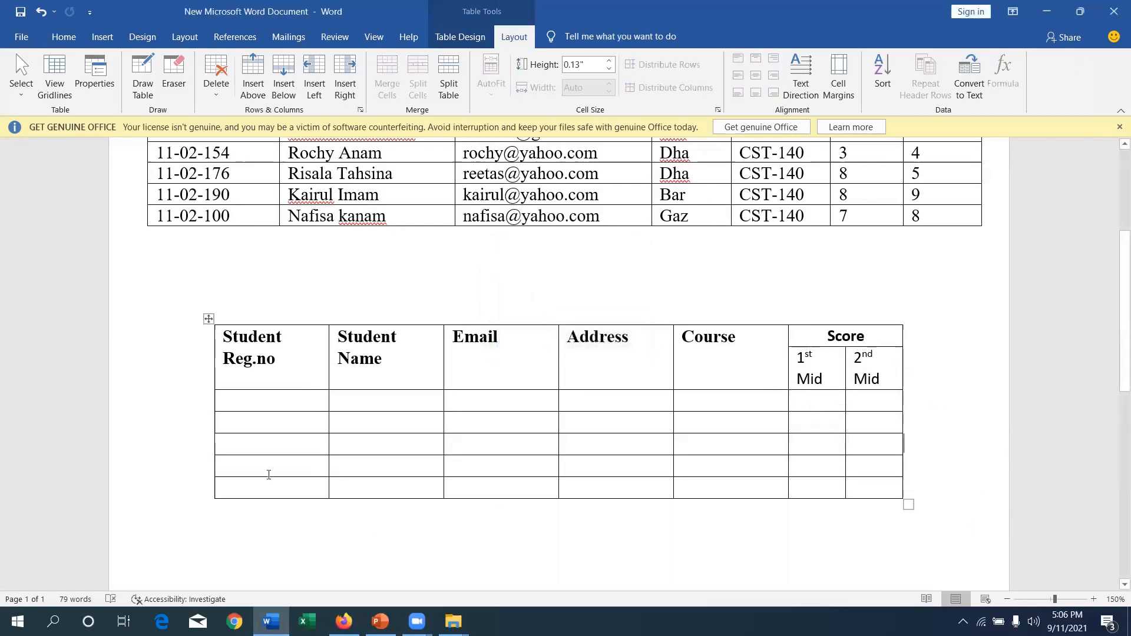
# Step: Copy all student data rows from the original table and paste them over the new table's five empty rows, overwriting the cells
pyautogui.moveTo(1115, 363); pyautogui.dragTo(1112, 327)
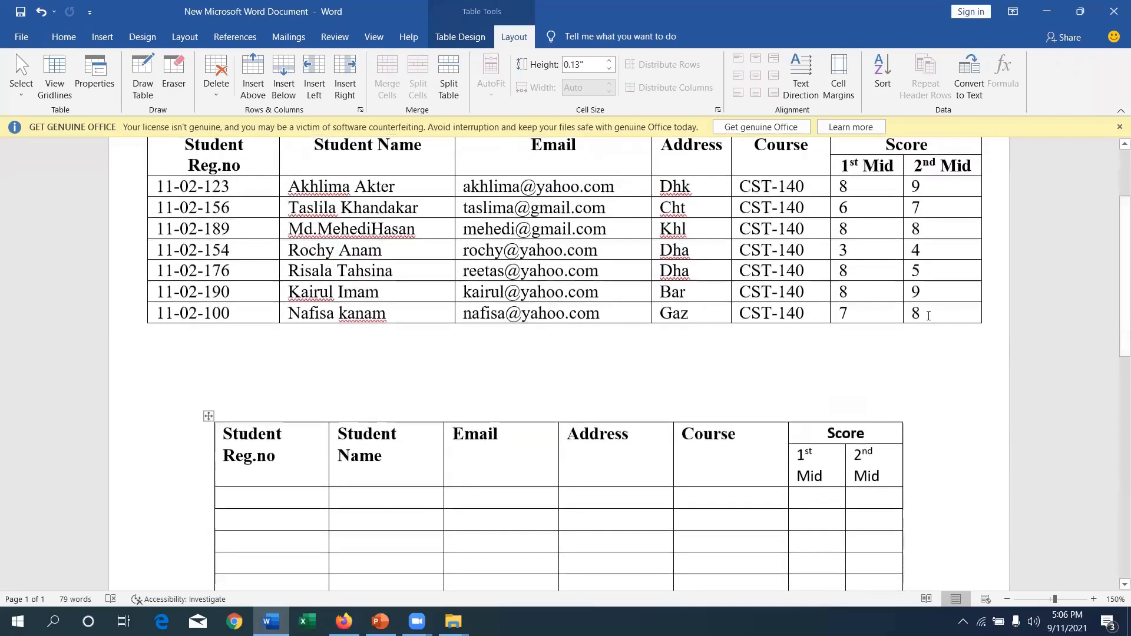
pyautogui.moveTo(928, 315); pyautogui.dragTo(37, 186)
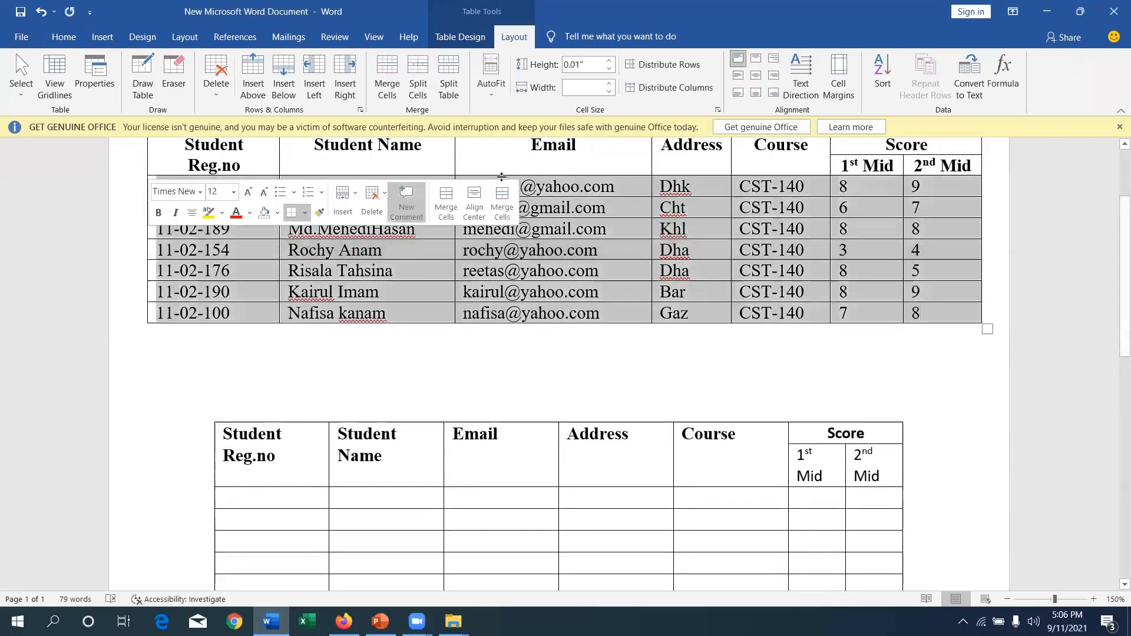
pyautogui.rightClick(632, 186)
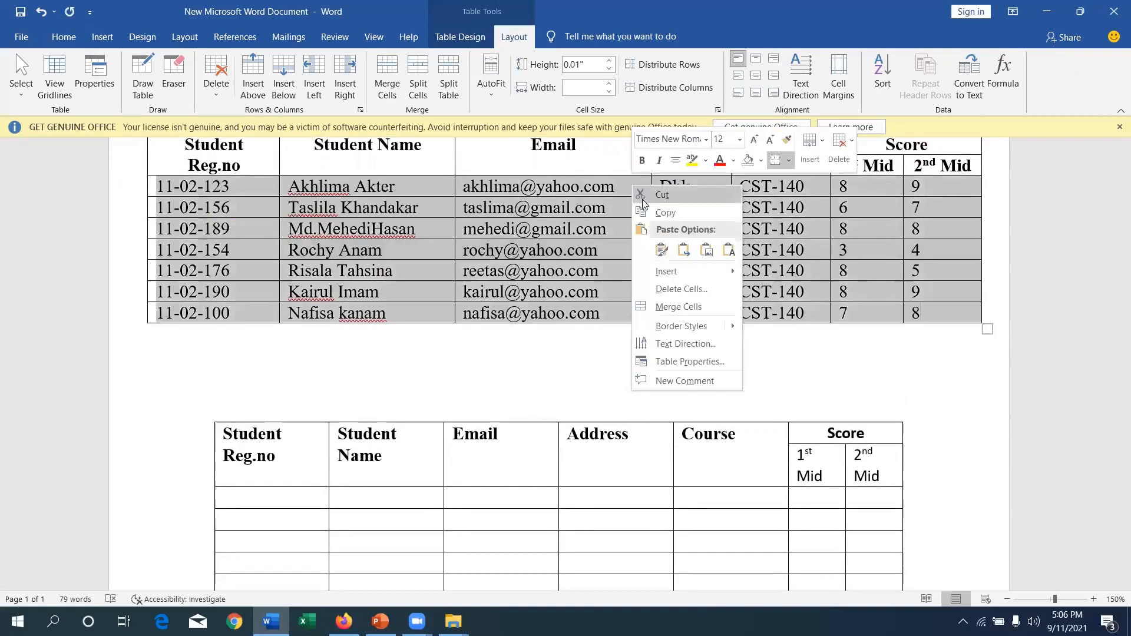
pyautogui.click(646, 213)
pyautogui.scroll(-3, 907, 422)
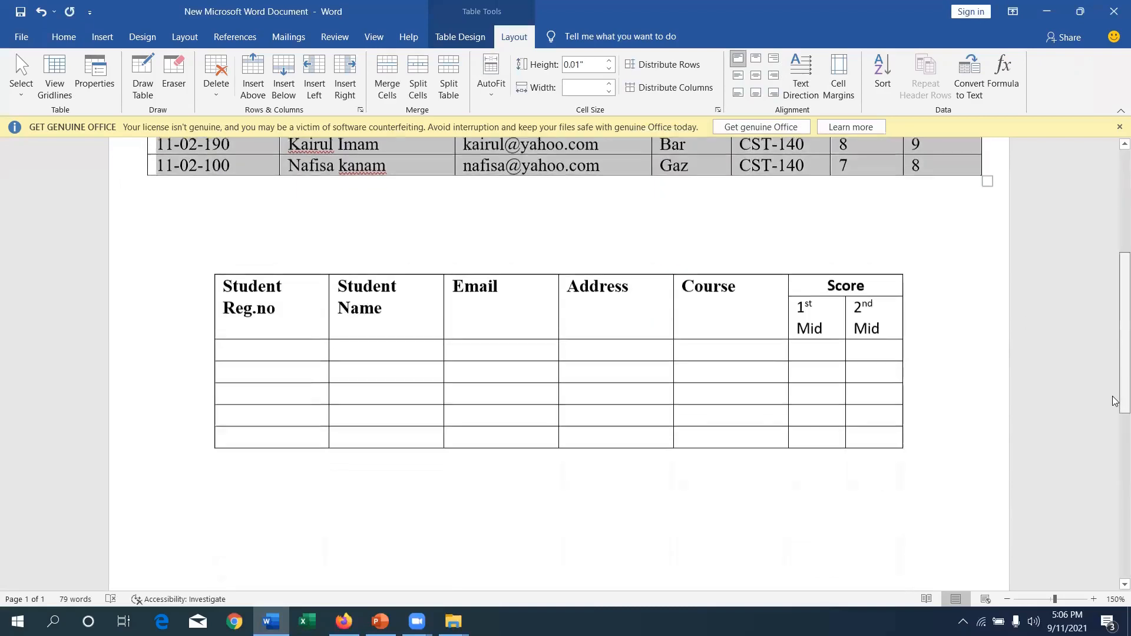
pyautogui.moveTo(871, 420); pyautogui.dragTo(196, 348)
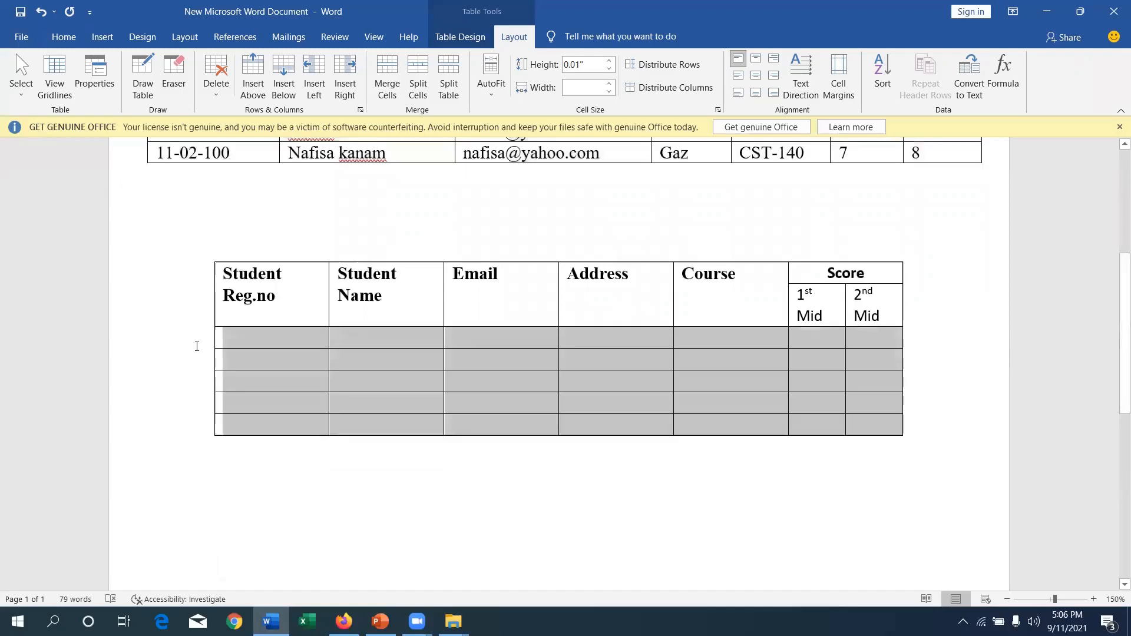
pyautogui.rightClick(316, 348)
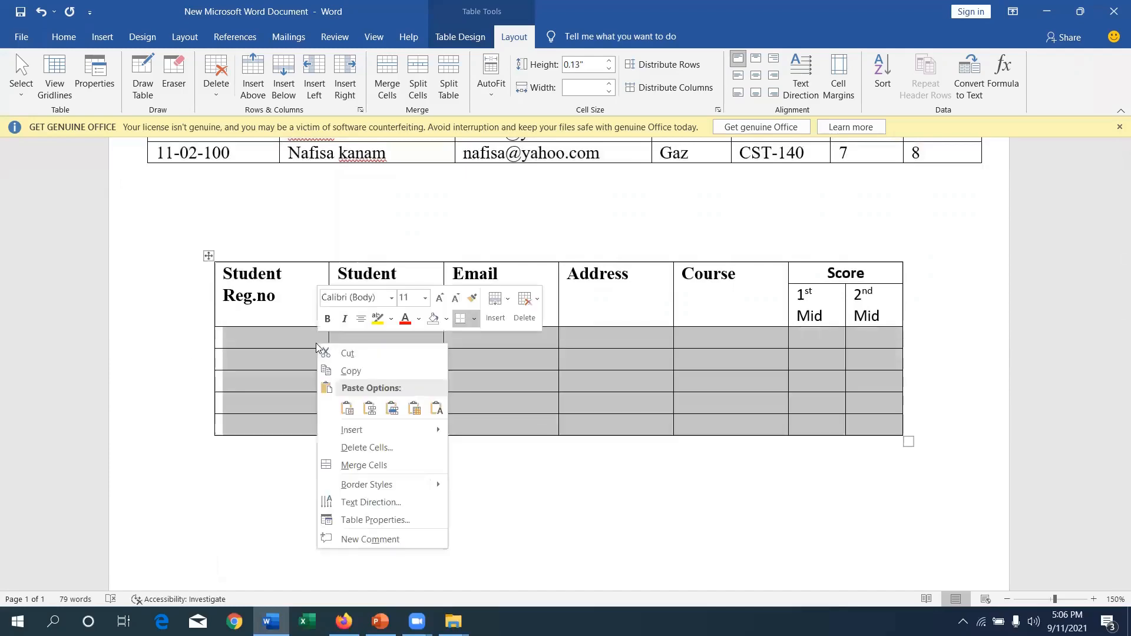
pyautogui.click(413, 408)
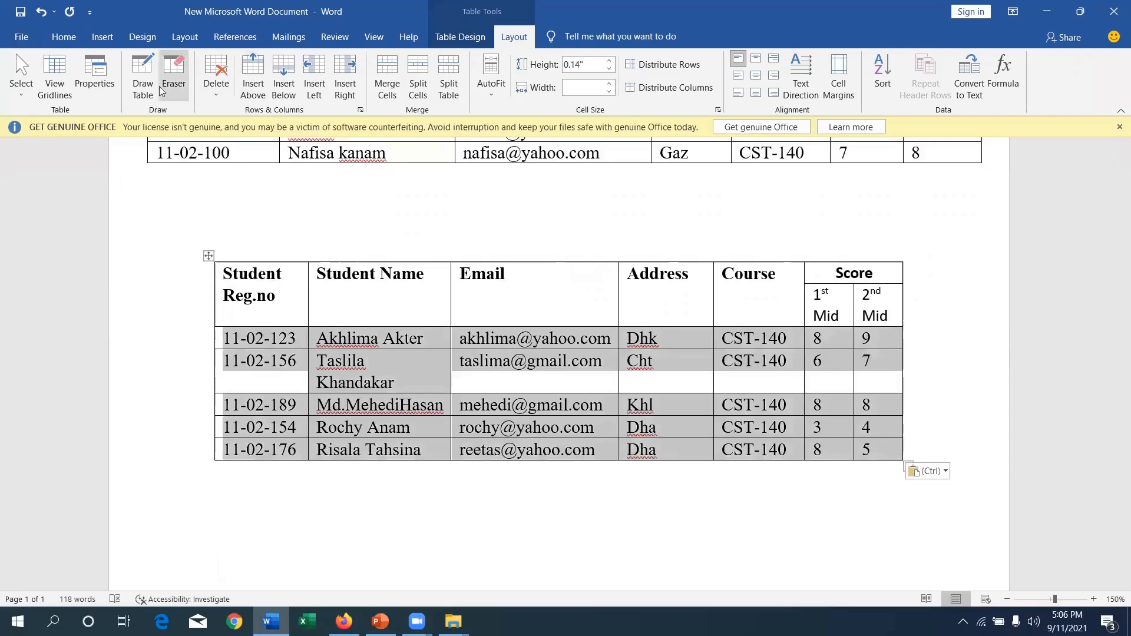
# Step: Set the font size of the pasted student data rows in the new table to 9
pyautogui.click(65, 38)
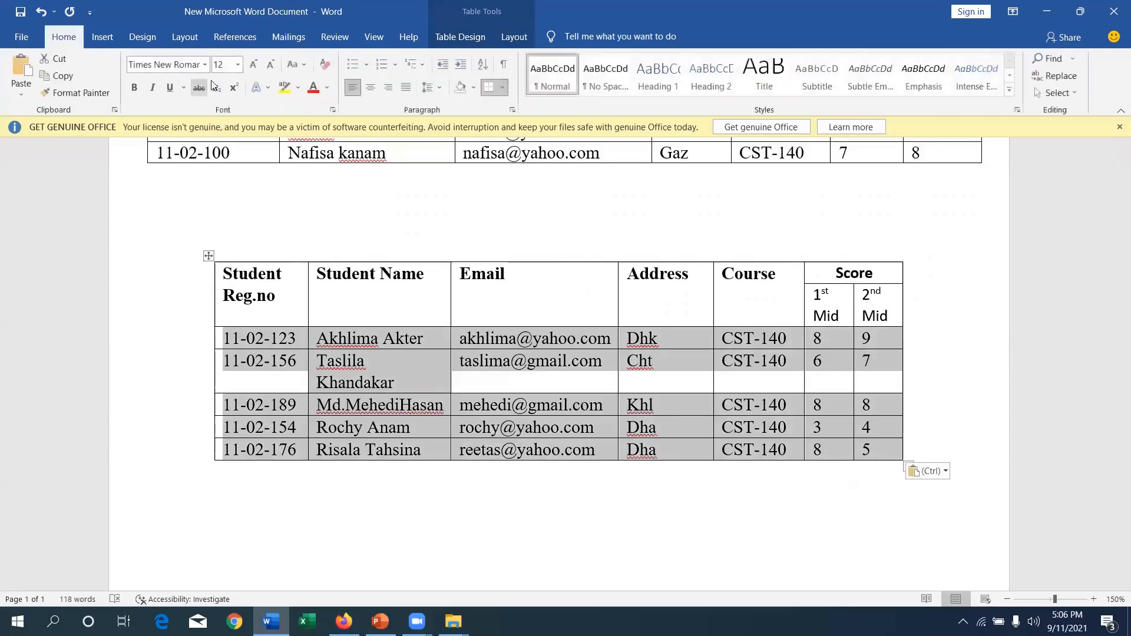
pyautogui.click(238, 65)
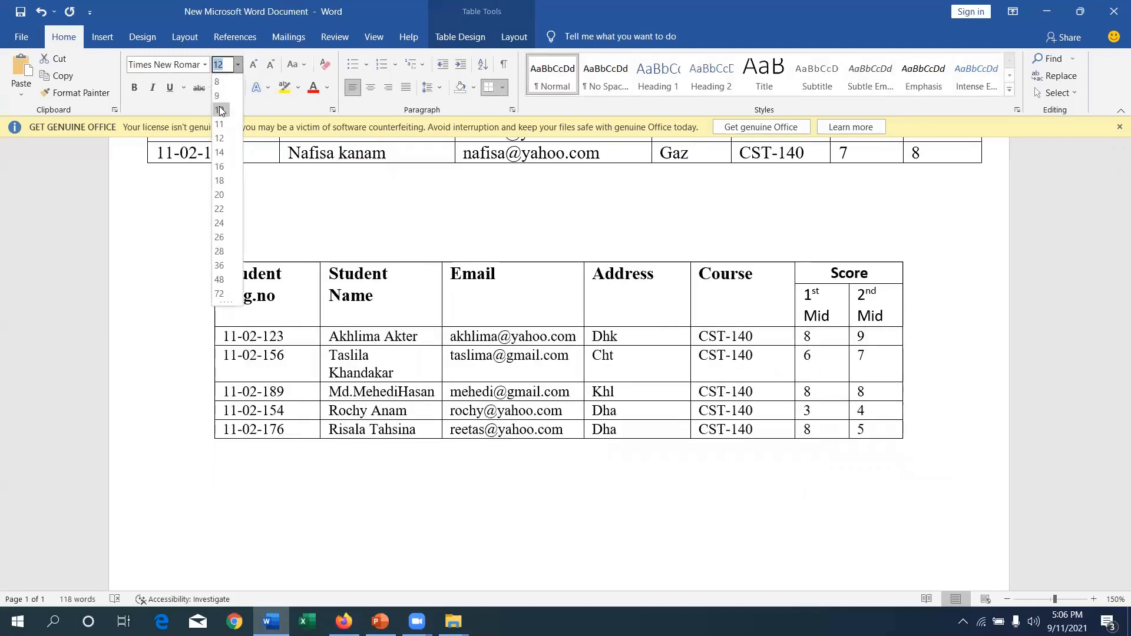
pyautogui.click(217, 96)
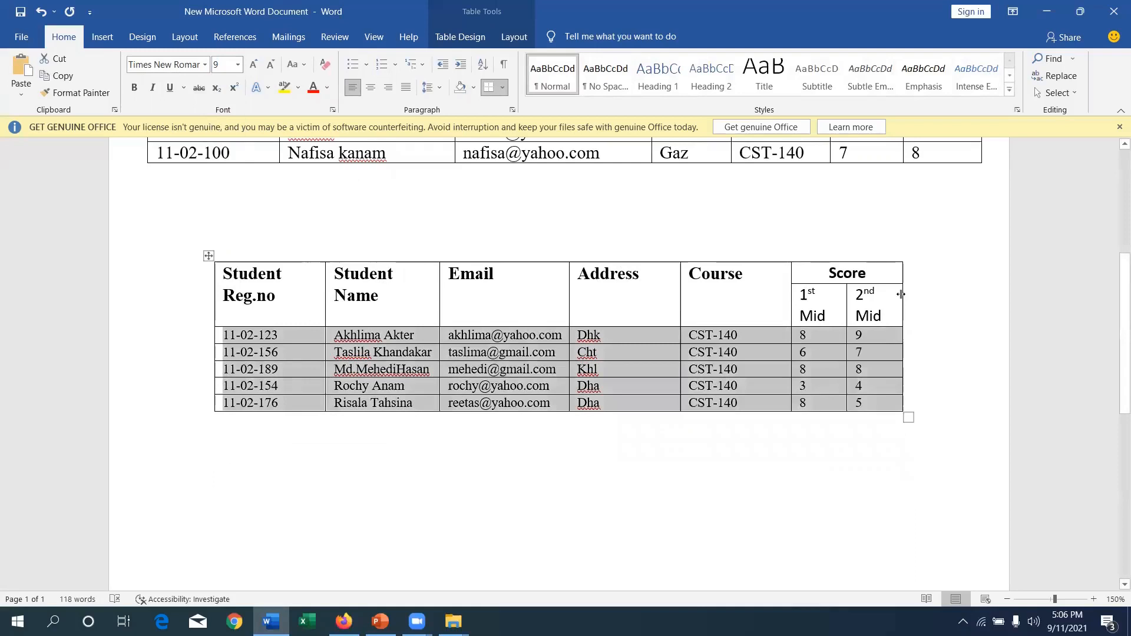
# Step: Widen the new table's 1st Mid and 2nd Mid columns so each heading fits on one line, and deselect the rows
pyautogui.moveTo(900, 294); pyautogui.dragTo(929, 293)
pyautogui.moveTo(845, 294); pyautogui.dragTo(857, 294)
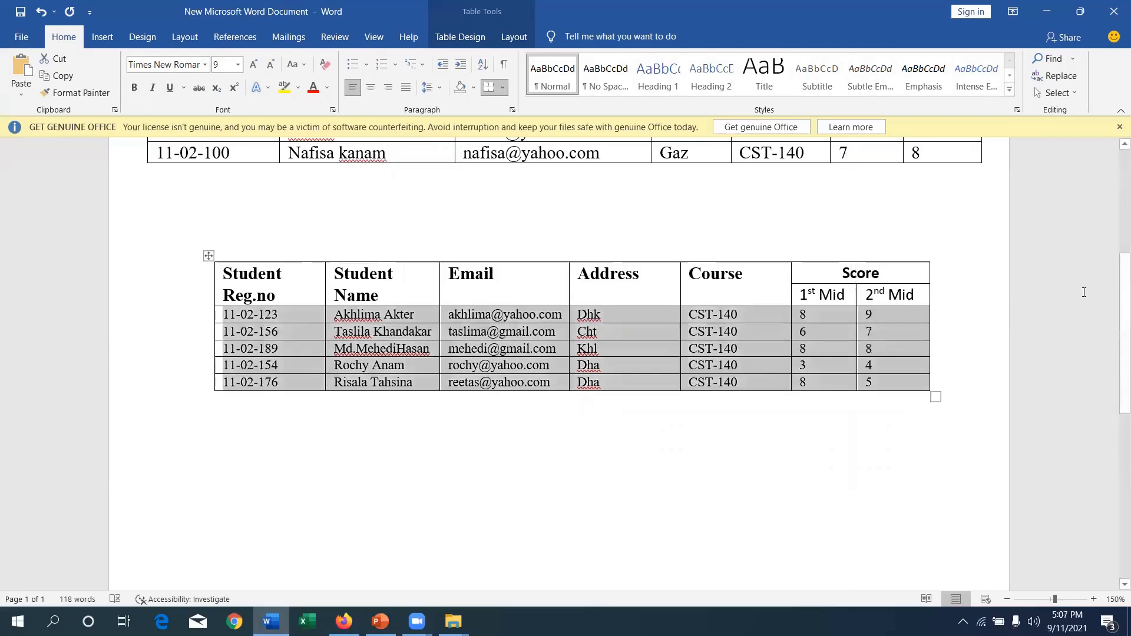
pyautogui.scroll(-2, 1115, 317)
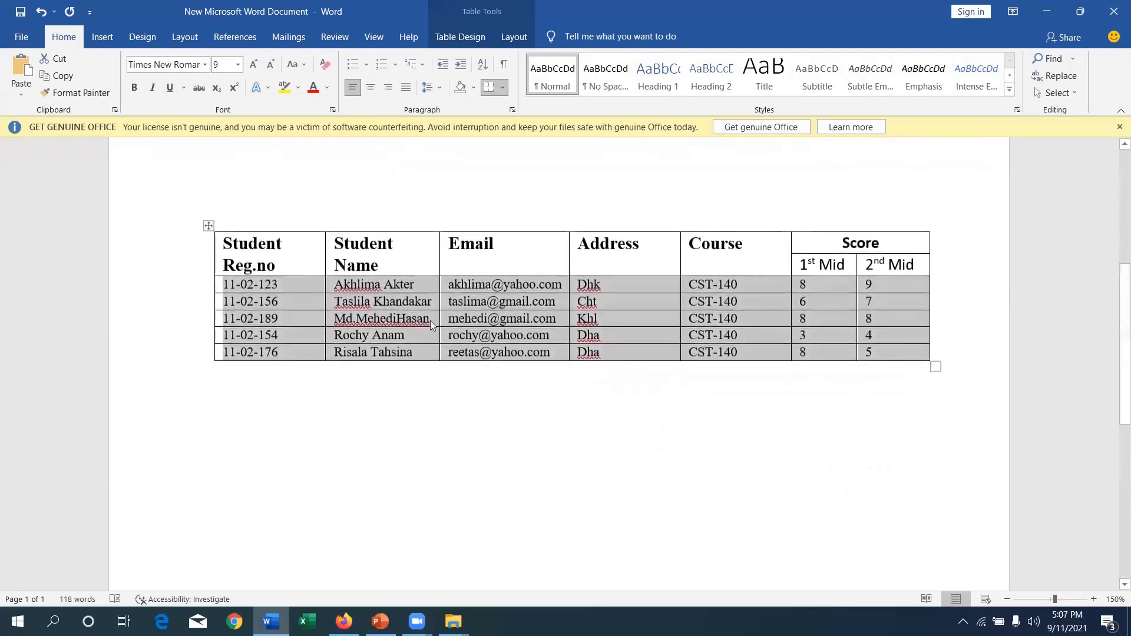
pyautogui.click(579, 486)
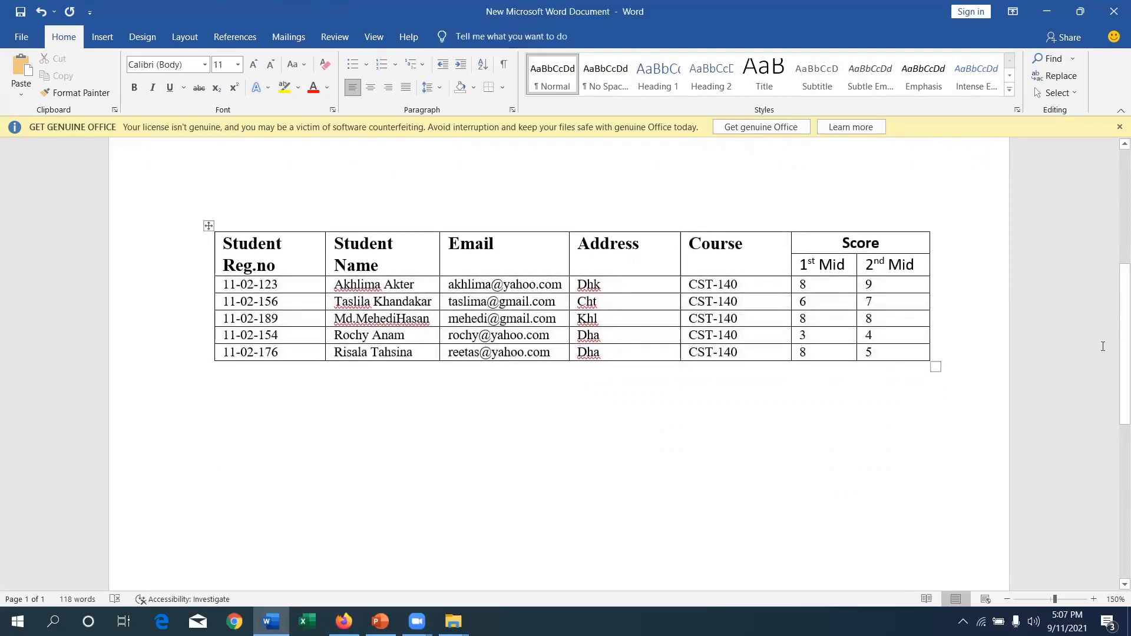
pyautogui.scroll(1, 1115, 330)
pyautogui.scroll(5, 1115, 331)
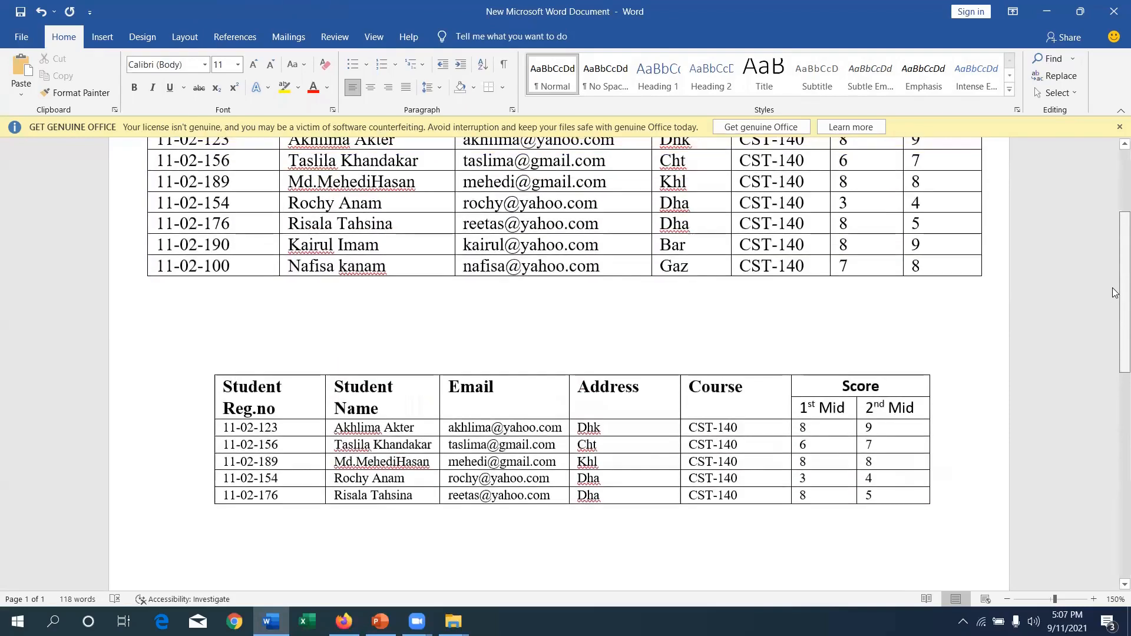
pyautogui.scroll(-5, 1115, 309)
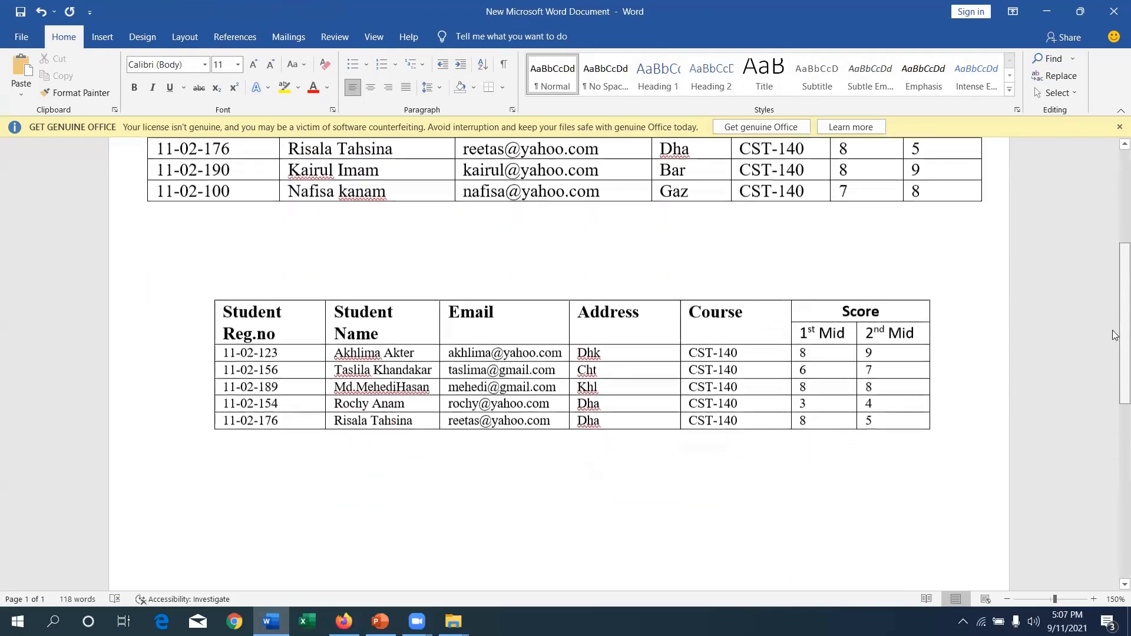